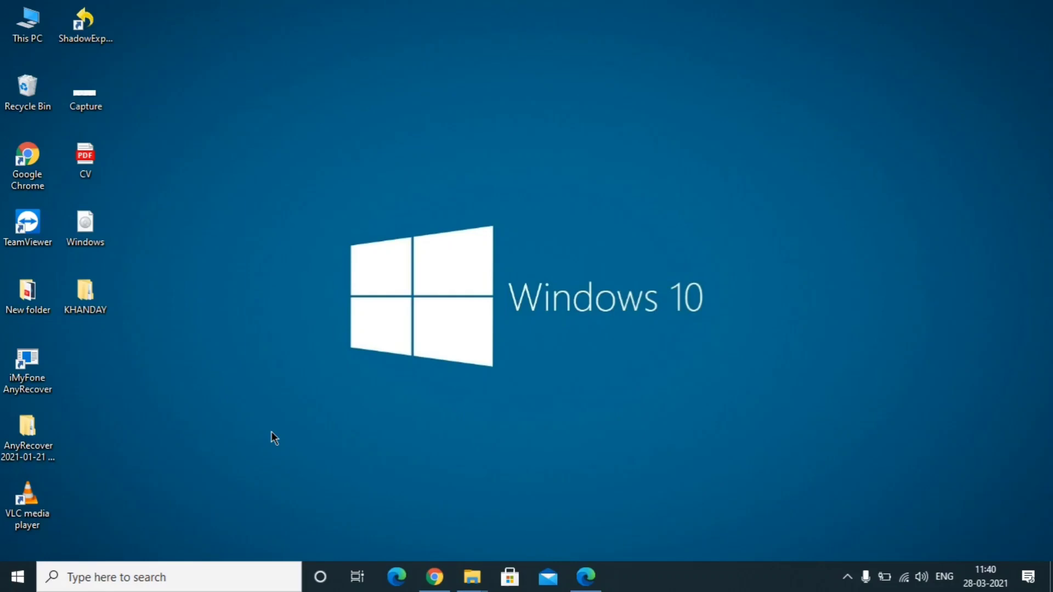
- In Chrome, search Google for 'microsoft media creation tool windows 10 64 bit'
{"action": "left_click", "coordinate": [434, 576]}
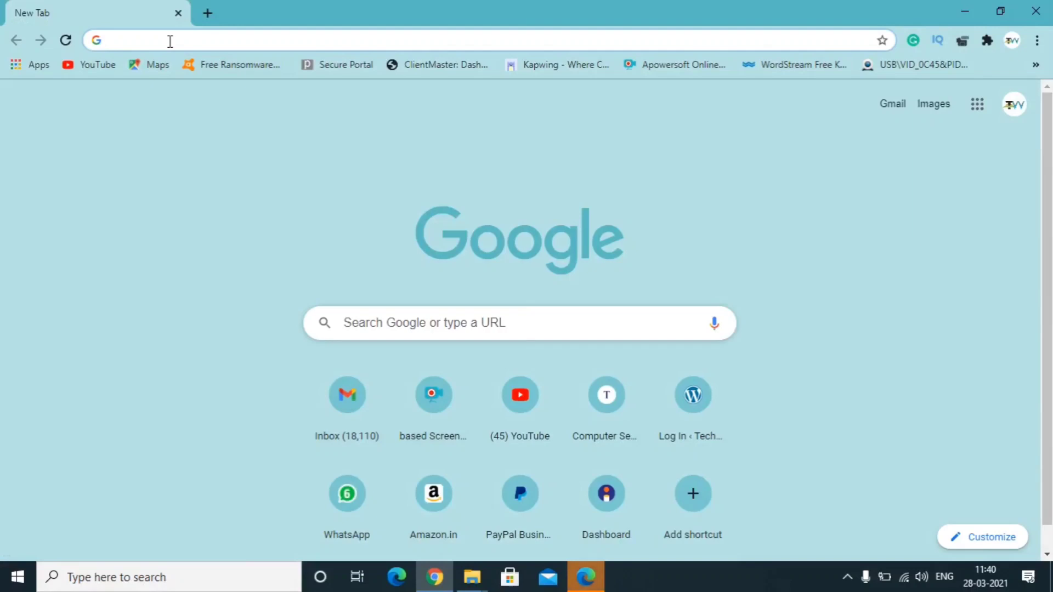
{"action": "type", "text": "Media Creation Tool - Microsoft"}
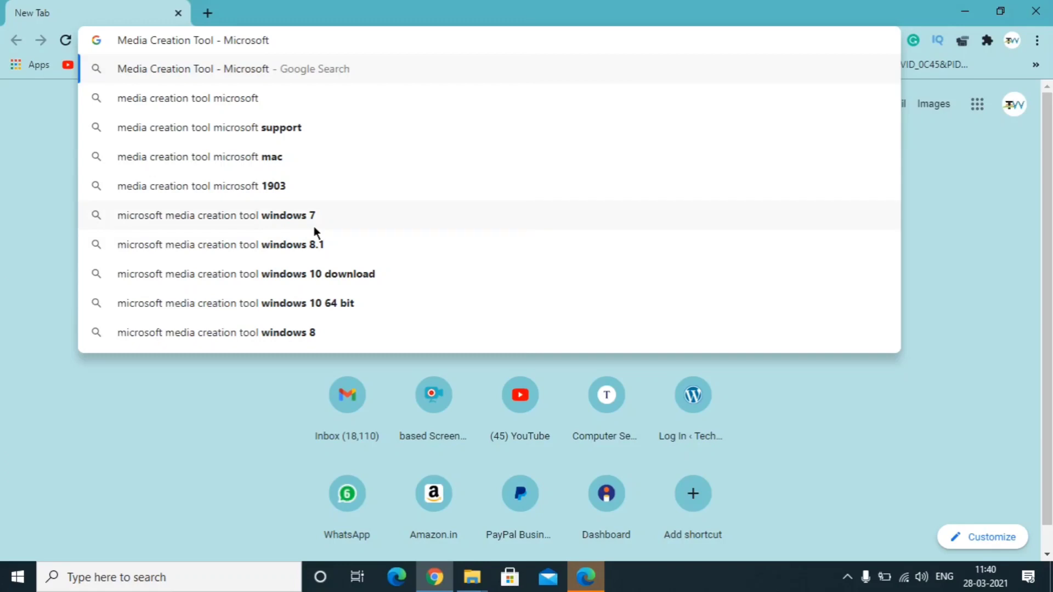
{"action": "left_click", "coordinate": [300, 307]}
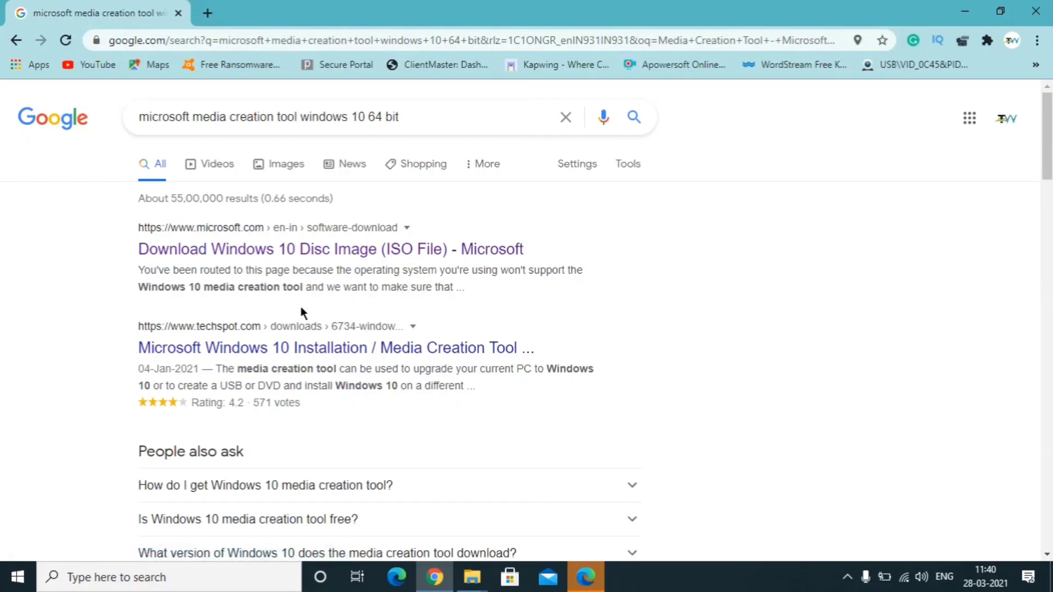
- Download the Media Creation Tool from Microsoft's Download Windows 10 page and run it
{"action": "left_click", "coordinate": [278, 251]}
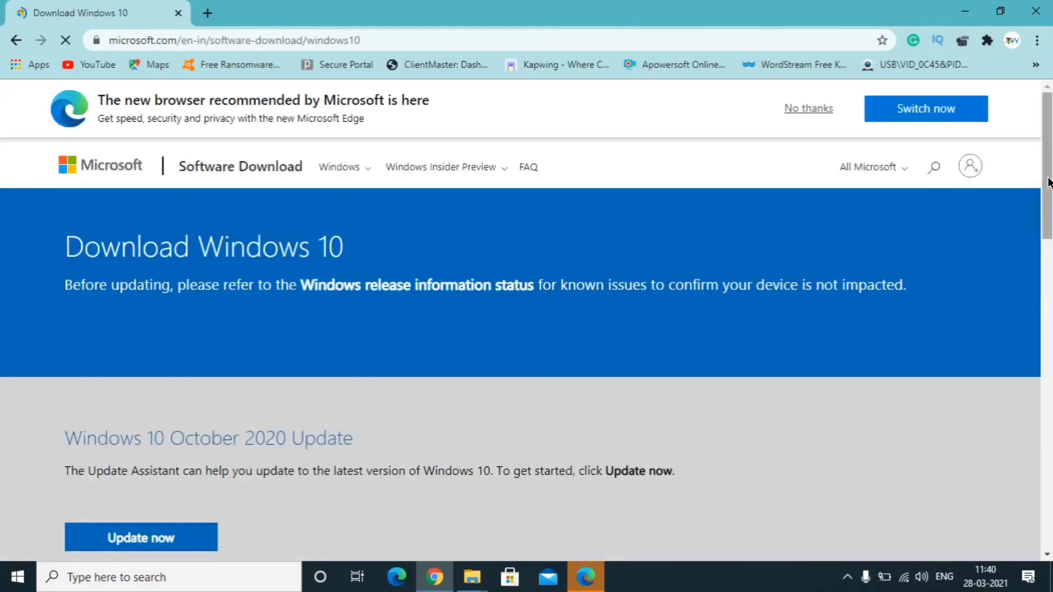
{"action": "scroll", "coordinate": [1047, 213], "scroll_direction": "down", "scroll_amount": 1}
{"action": "left_click_drag", "start_coordinate": [1047, 213], "coordinate": [1047, 331]}
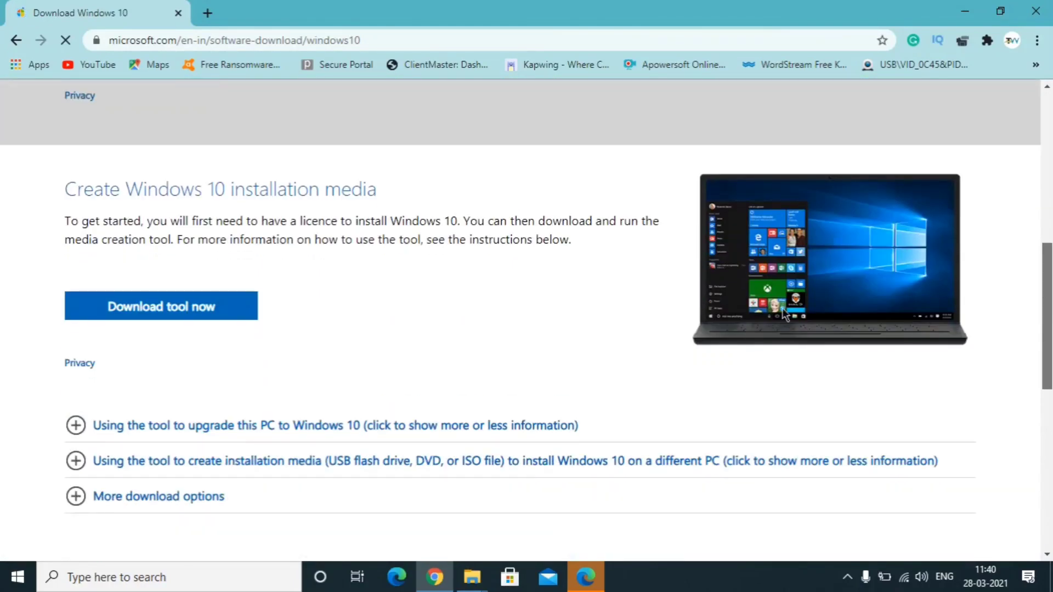
{"action": "left_click", "coordinate": [168, 311]}
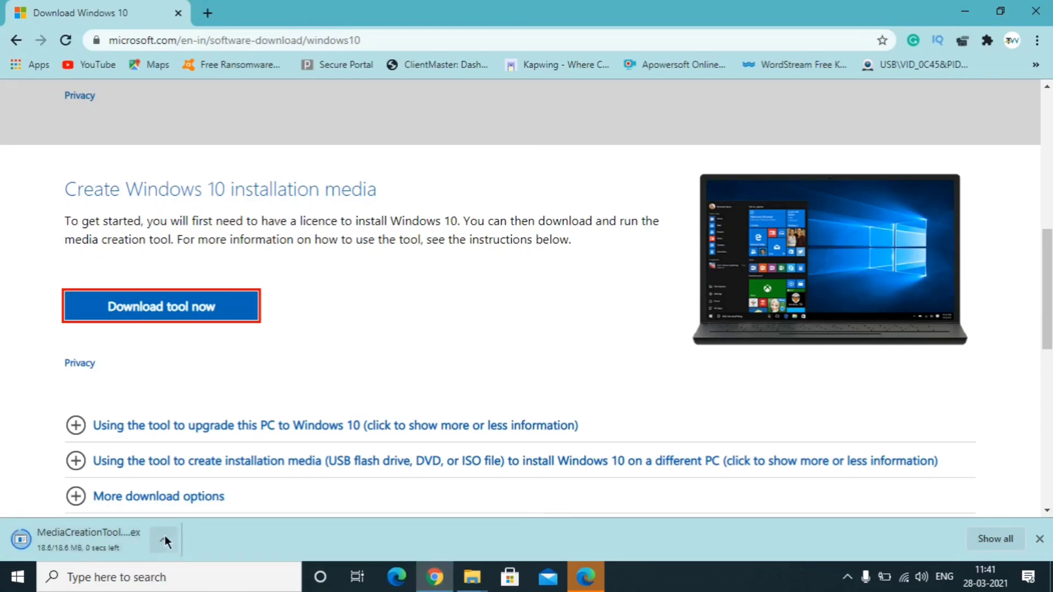
{"action": "left_click", "coordinate": [92, 539]}
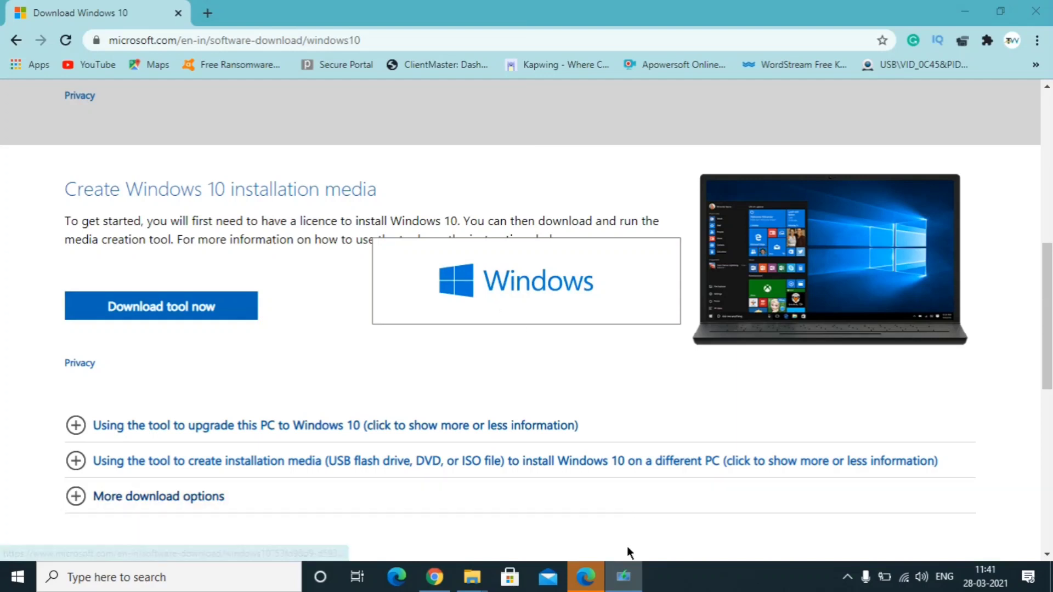
- Accept the licence terms and choose to create installation media for another PC
{"action": "left_click", "coordinate": [964, 10]}
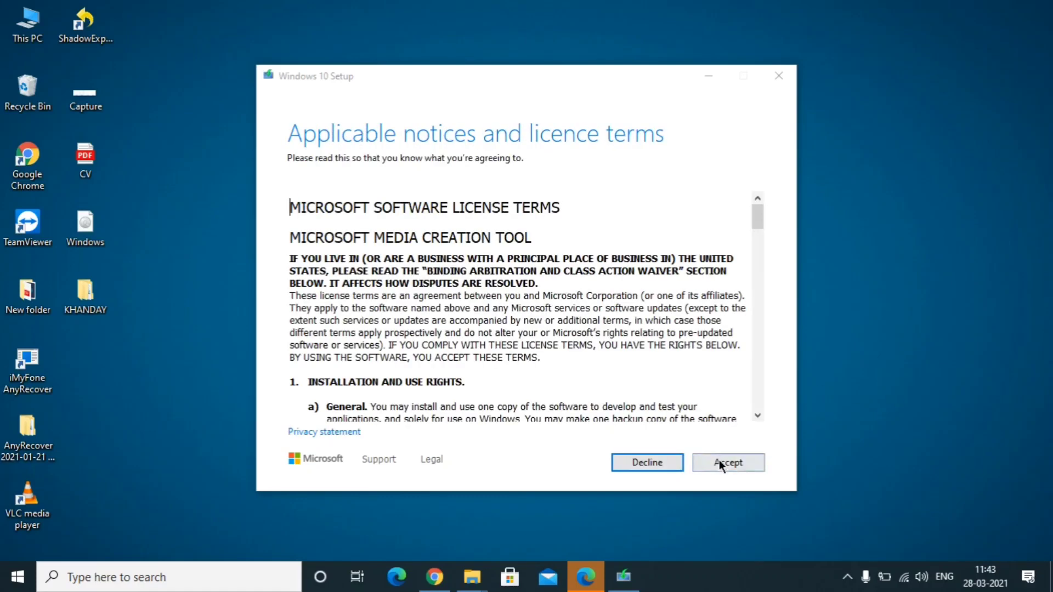
{"action": "left_click", "coordinate": [723, 465]}
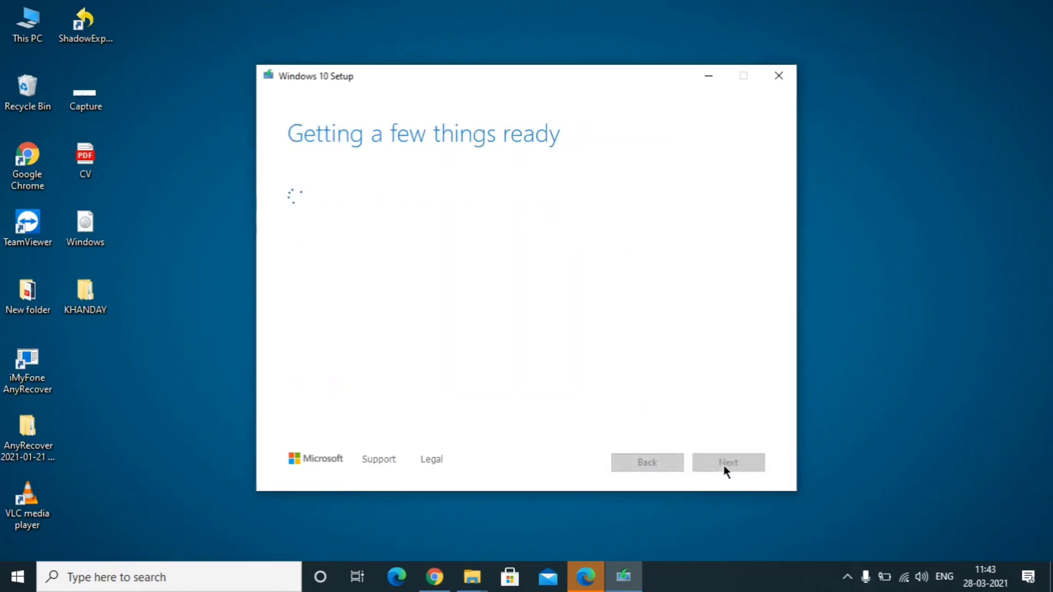
{"action": "left_click", "coordinate": [914, 300]}
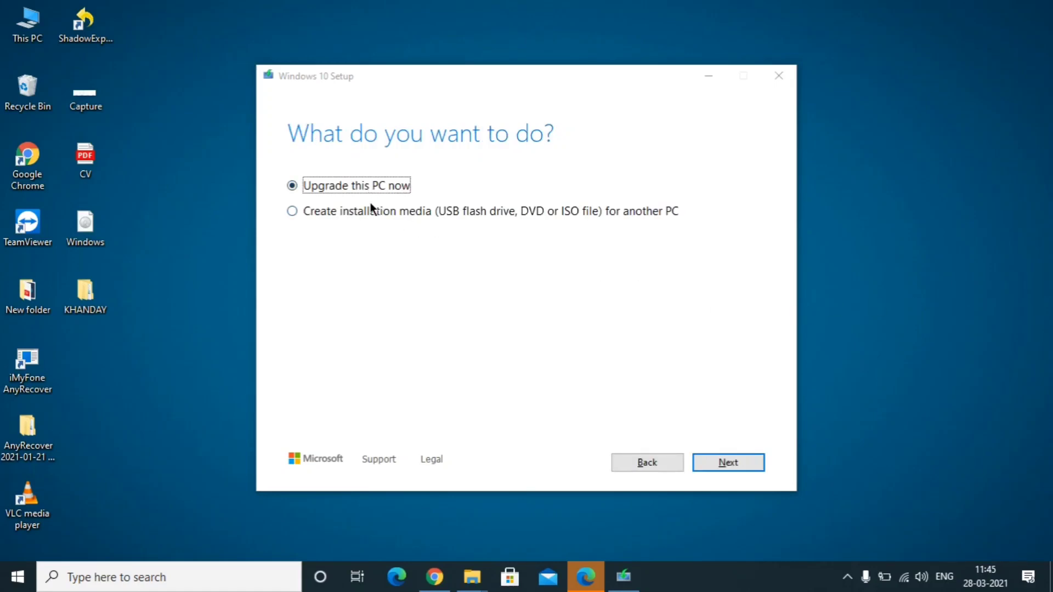
{"action": "left_click", "coordinate": [291, 213]}
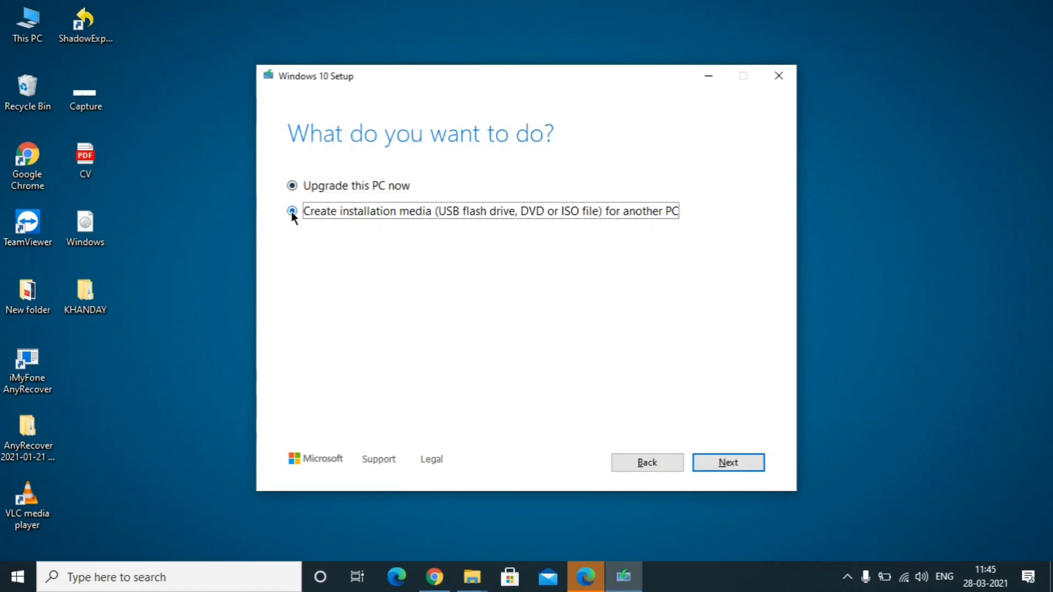
{"action": "left_click", "coordinate": [729, 463]}
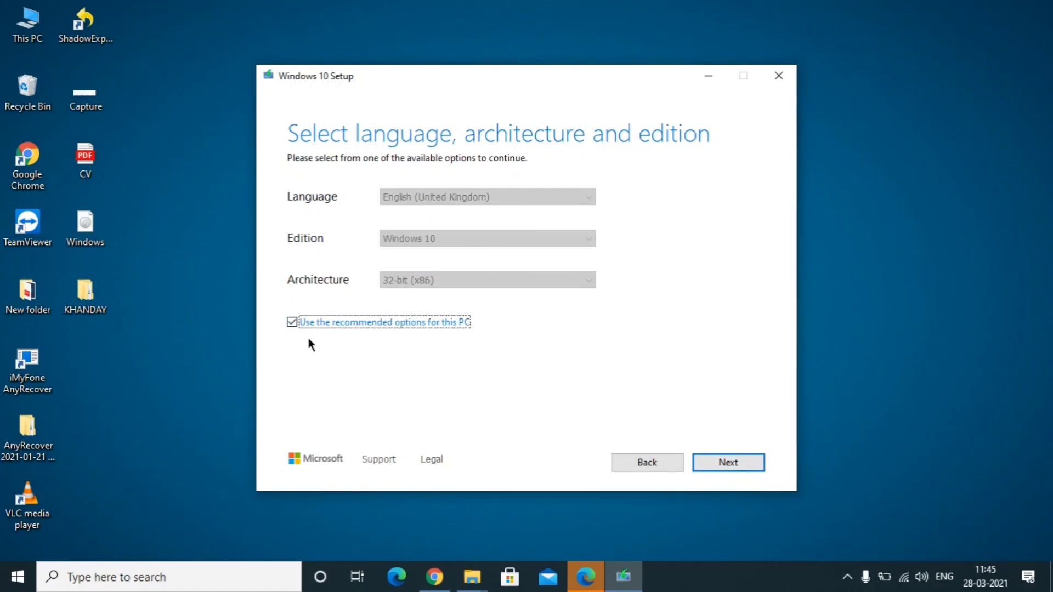
- Turn off recommended options and set English (United States) with 64-bit (x64) architecture
{"action": "left_click", "coordinate": [291, 322]}
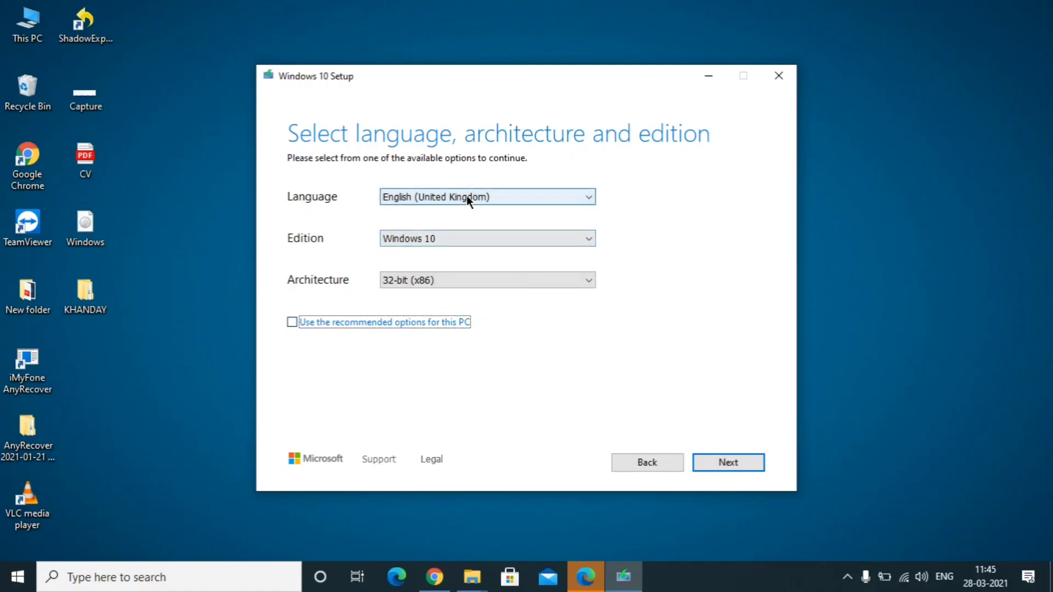
{"action": "left_click", "coordinate": [467, 197]}
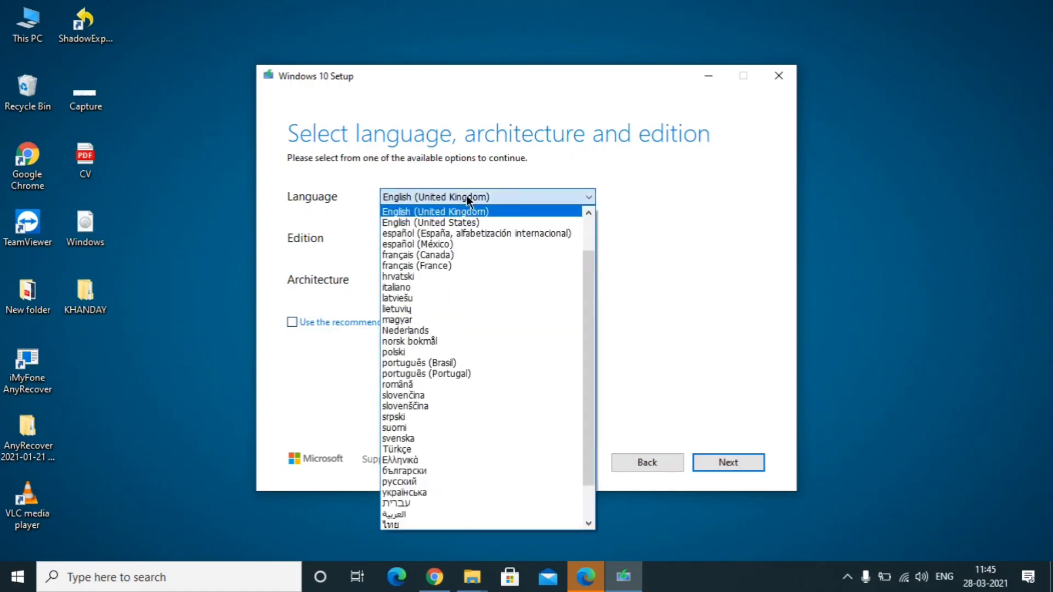
{"action": "left_click", "coordinate": [462, 223]}
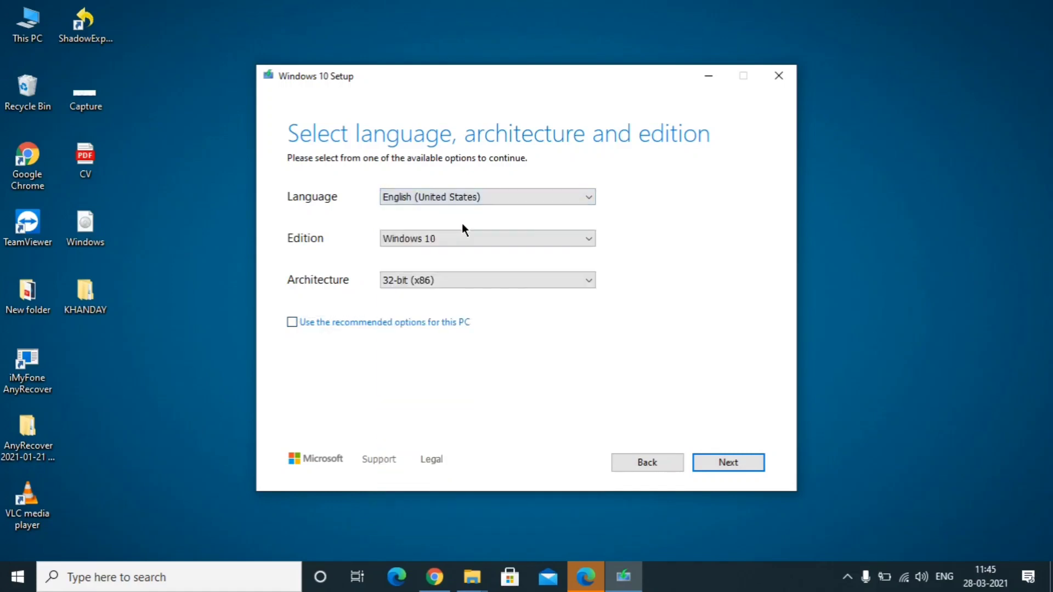
{"action": "left_click", "coordinate": [439, 281]}
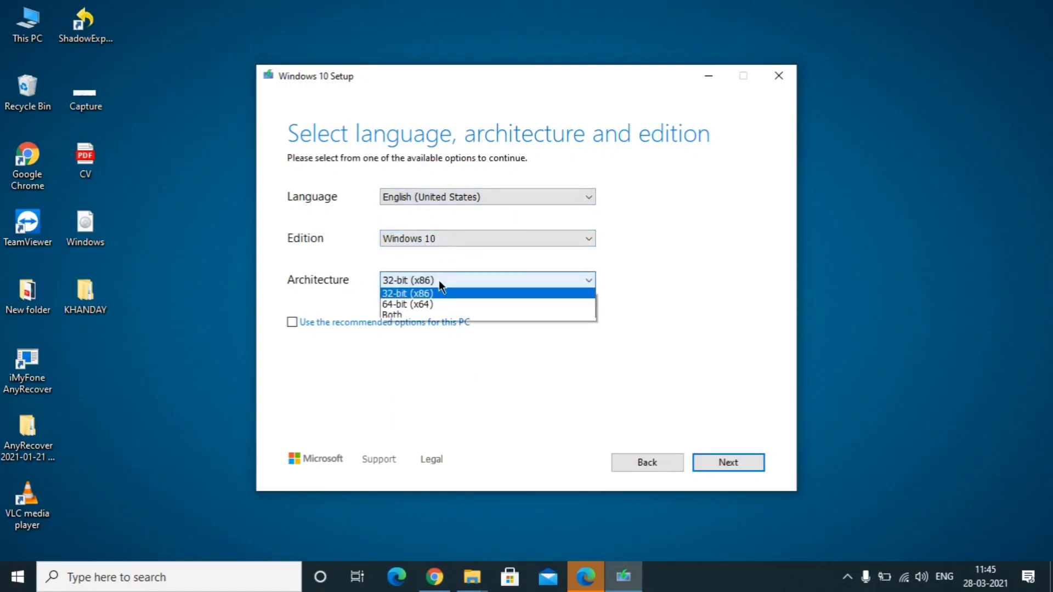
{"action": "left_click", "coordinate": [404, 308]}
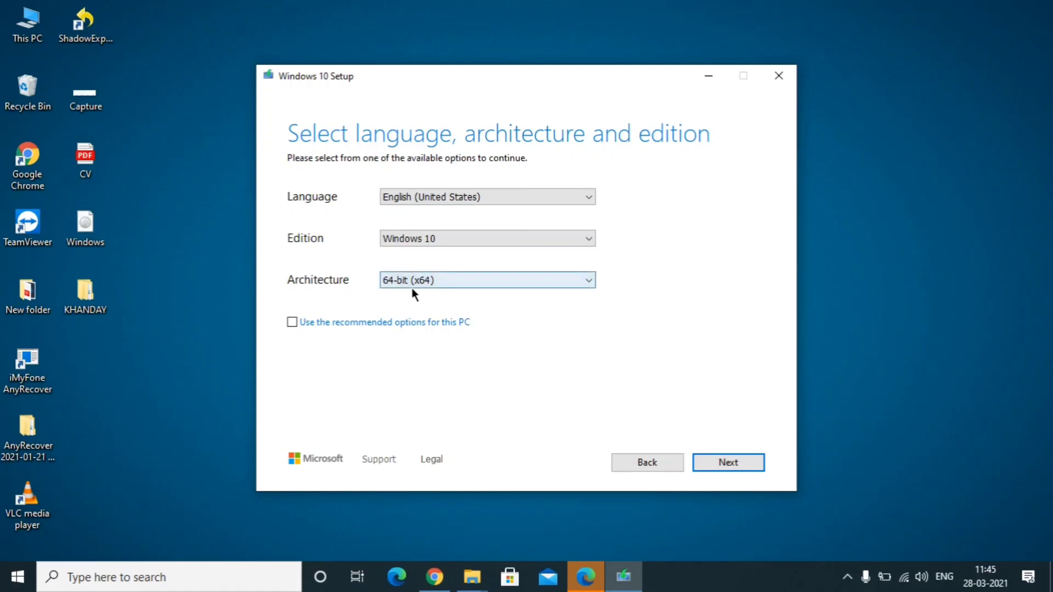
{"action": "left_click", "coordinate": [723, 463]}
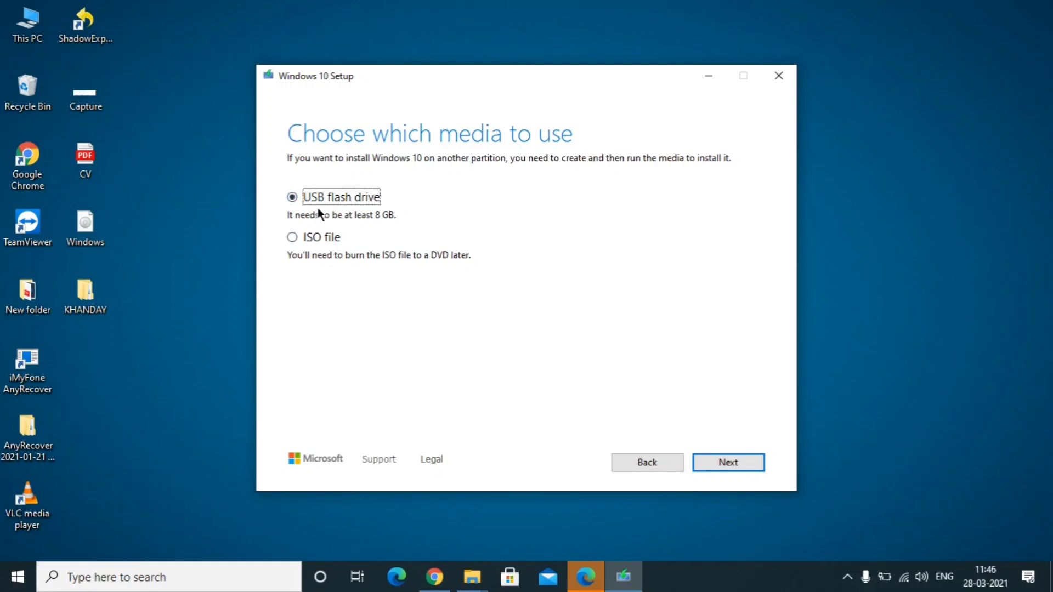
- Switch the media choice from USB flash drive to ISO file
{"action": "left_click", "coordinate": [728, 464]}
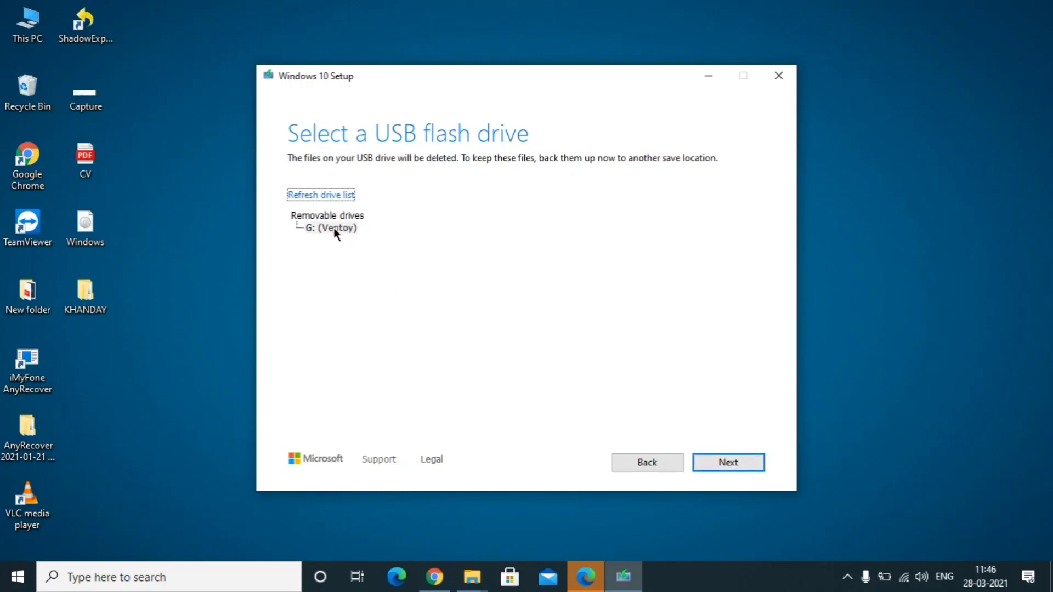
{"action": "left_click", "coordinate": [640, 469]}
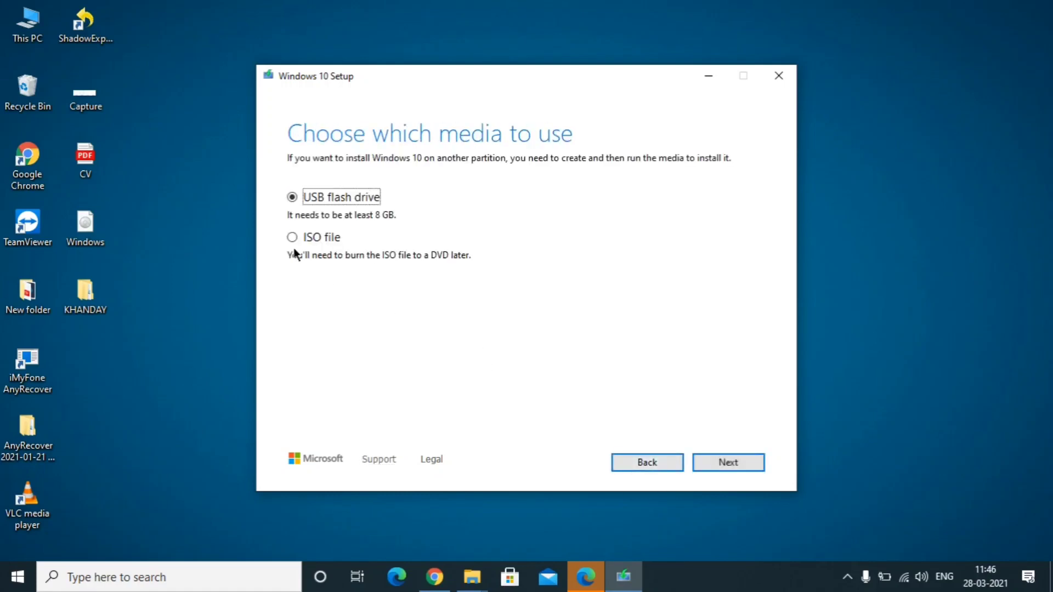
{"action": "left_click", "coordinate": [291, 239]}
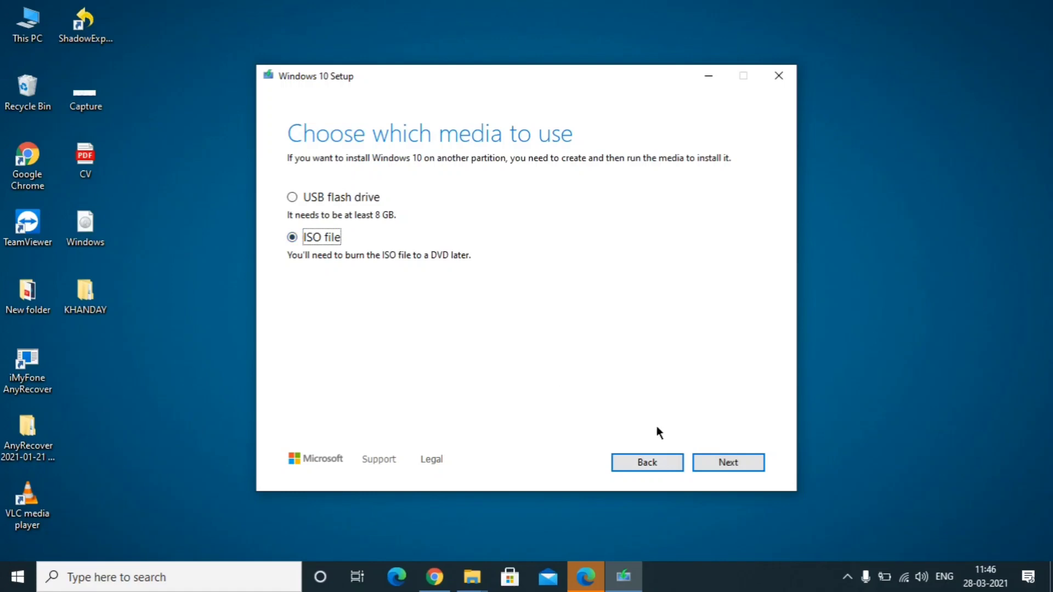
{"action": "left_click", "coordinate": [725, 463]}
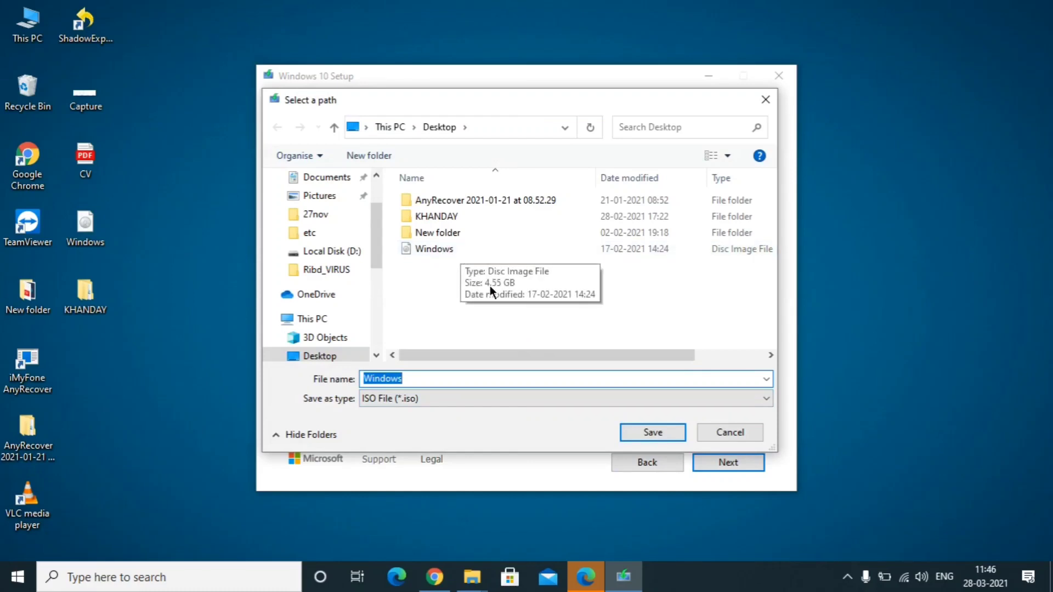
- Save the ISO as Windows in Desktop\New folder, declining to replace Windows.iso
{"action": "left_click", "coordinate": [667, 439]}
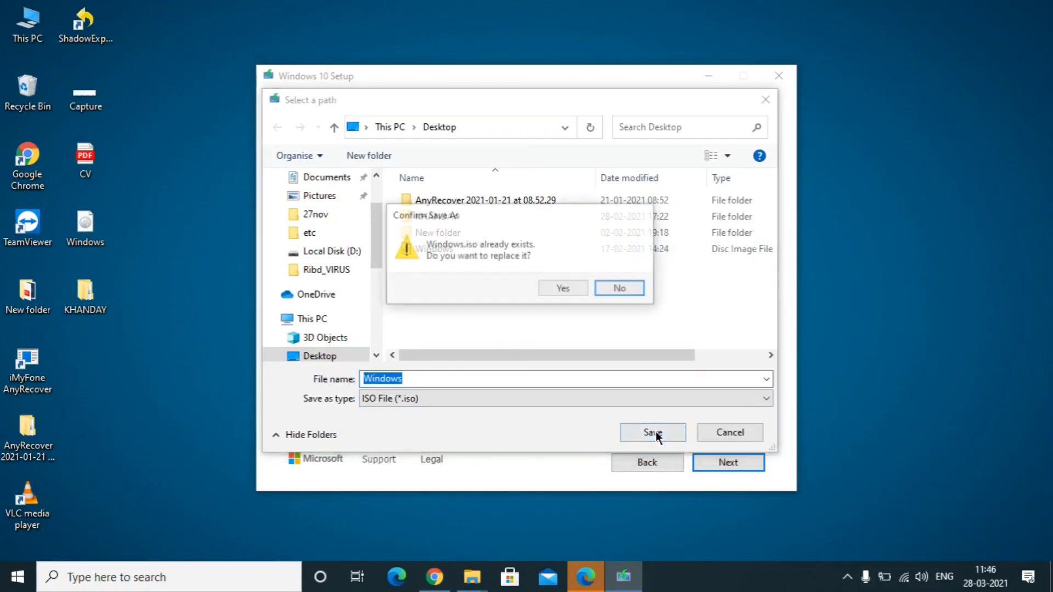
{"action": "left_click", "coordinate": [620, 289]}
{"action": "double_click", "coordinate": [449, 232]}
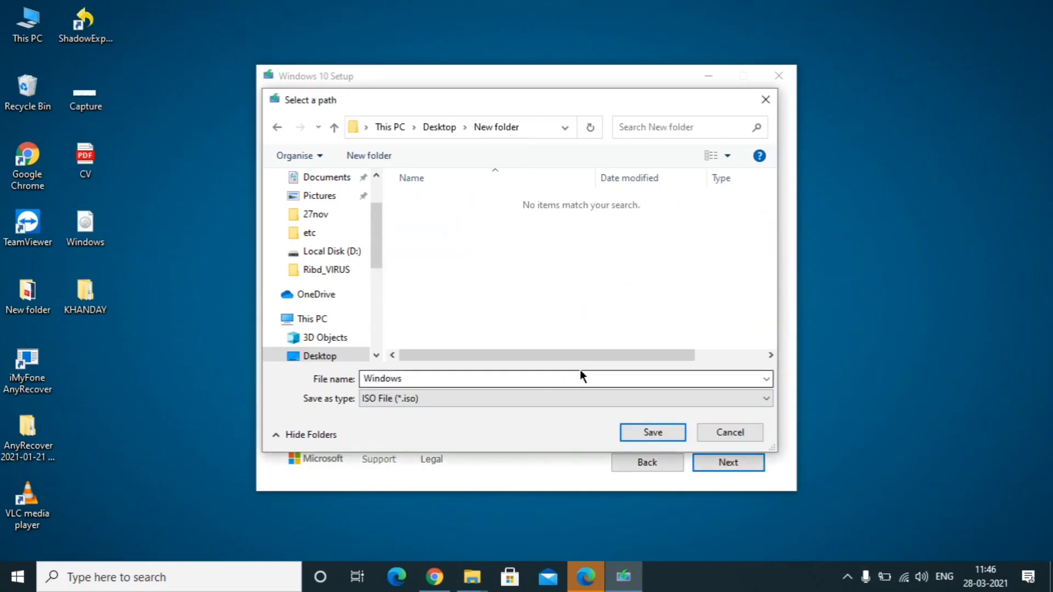
{"action": "left_click", "coordinate": [647, 431]}
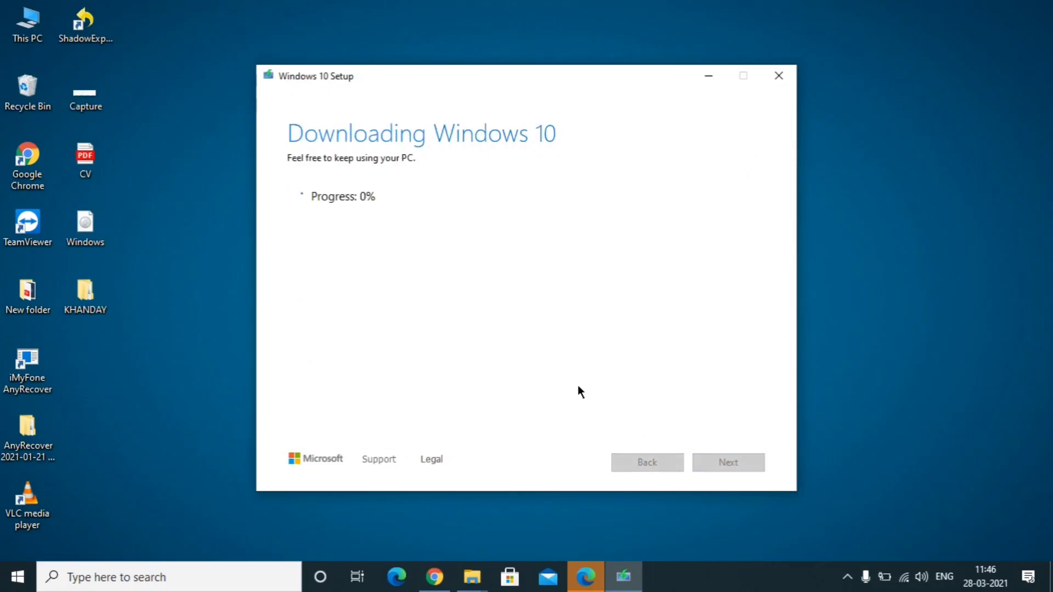
- Leave the Windows 10 download running and switch to the E:\windows folder in File Explorer
{"action": "left_click", "coordinate": [904, 321]}
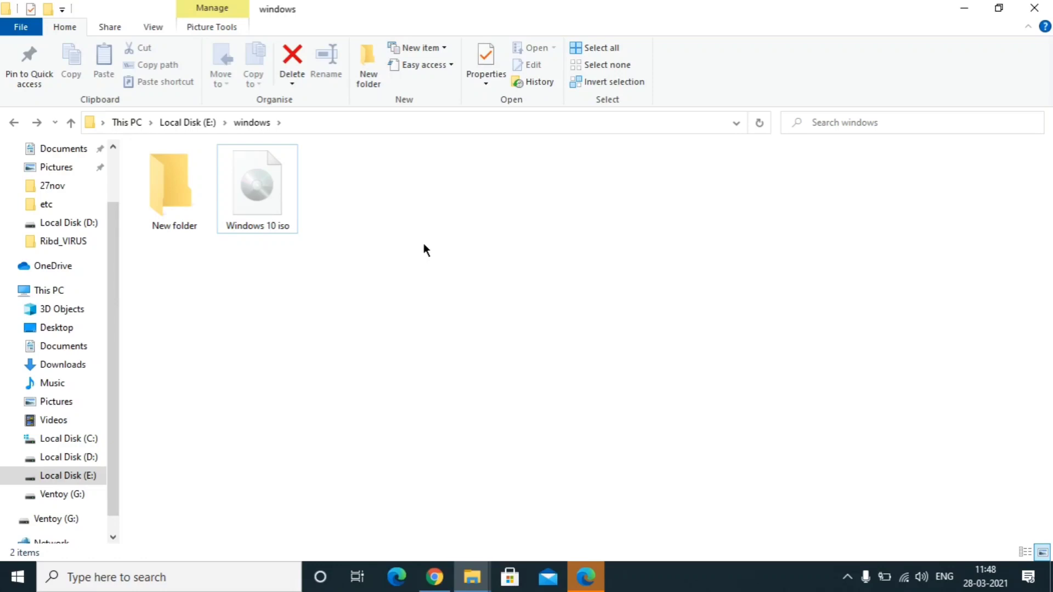
- Check the Windows 10 iso's properties (3.99 GB), then minimize both Explorer windows
{"action": "left_click", "coordinate": [268, 189]}
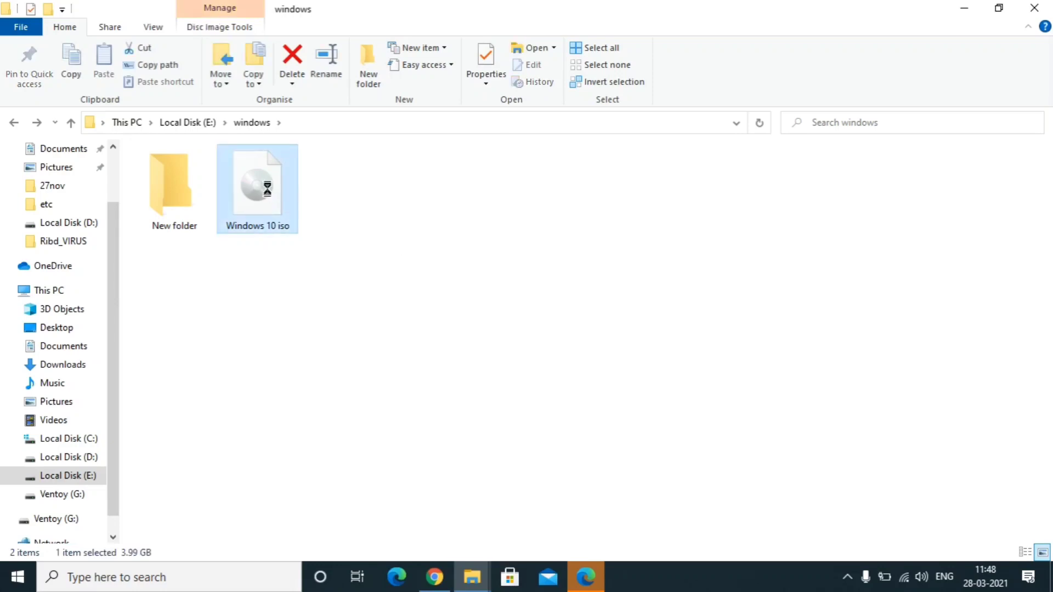
{"action": "right_click", "coordinate": [267, 188]}
{"action": "left_click", "coordinate": [323, 548]}
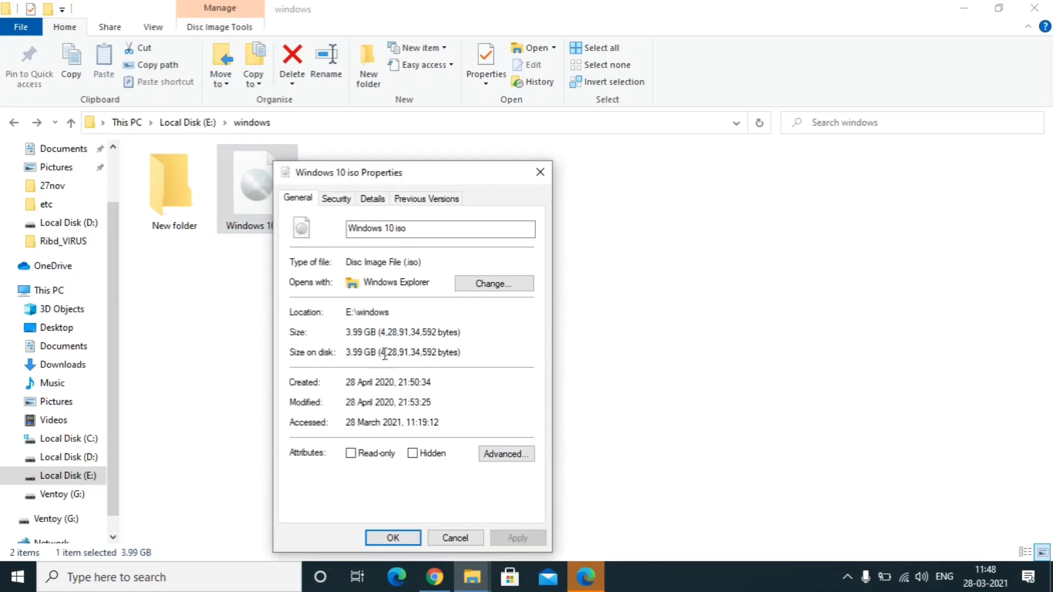
{"action": "left_click", "coordinate": [540, 171]}
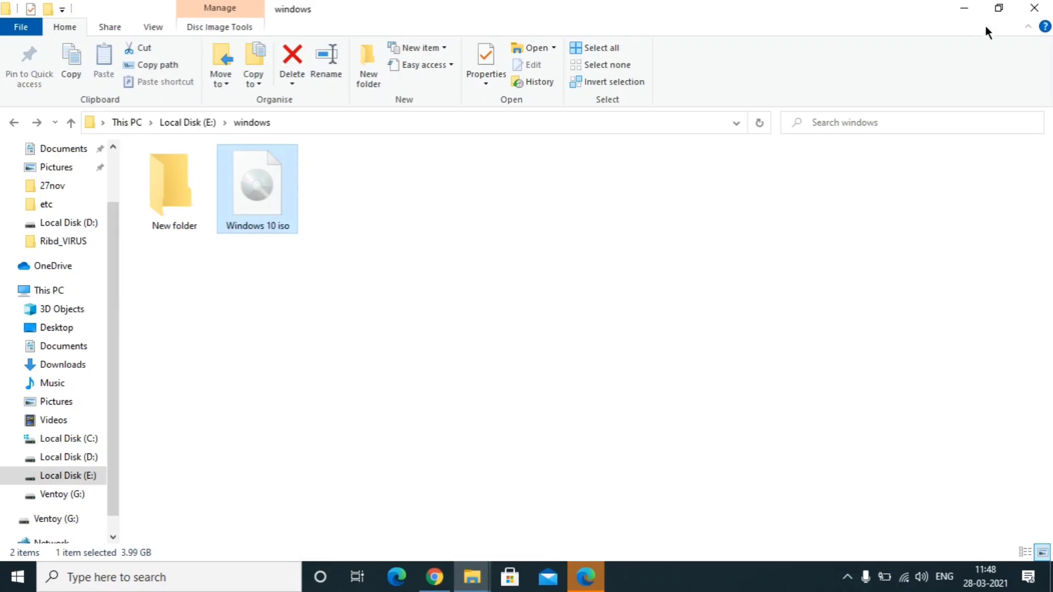
{"action": "left_click", "coordinate": [957, 14]}
{"action": "left_click", "coordinate": [961, 12]}
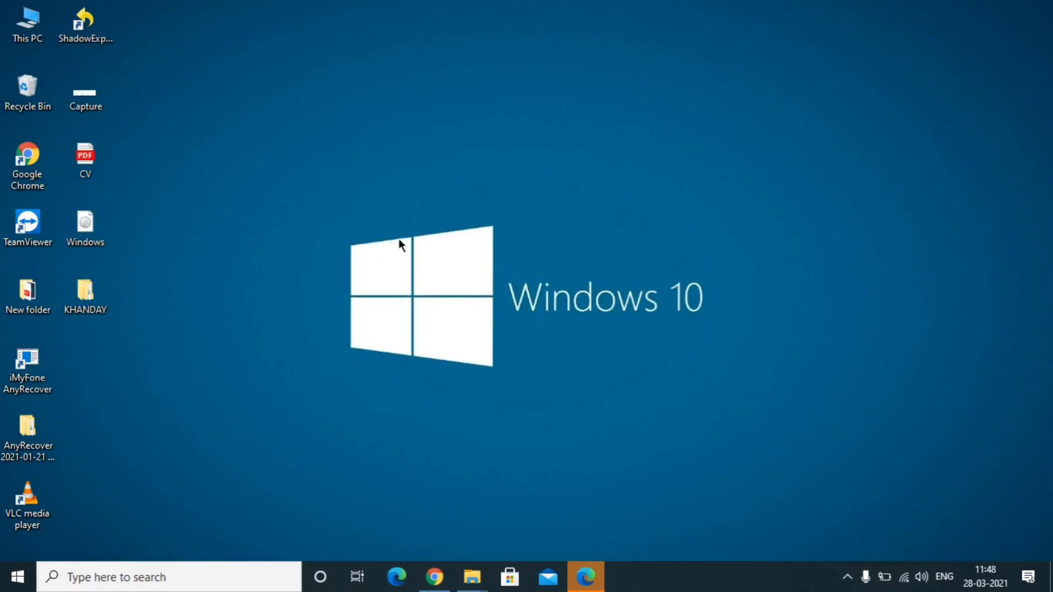
- In a new Chrome tab, type VENTOY and search Google for 'ventoy download'
{"action": "left_click", "coordinate": [434, 576]}
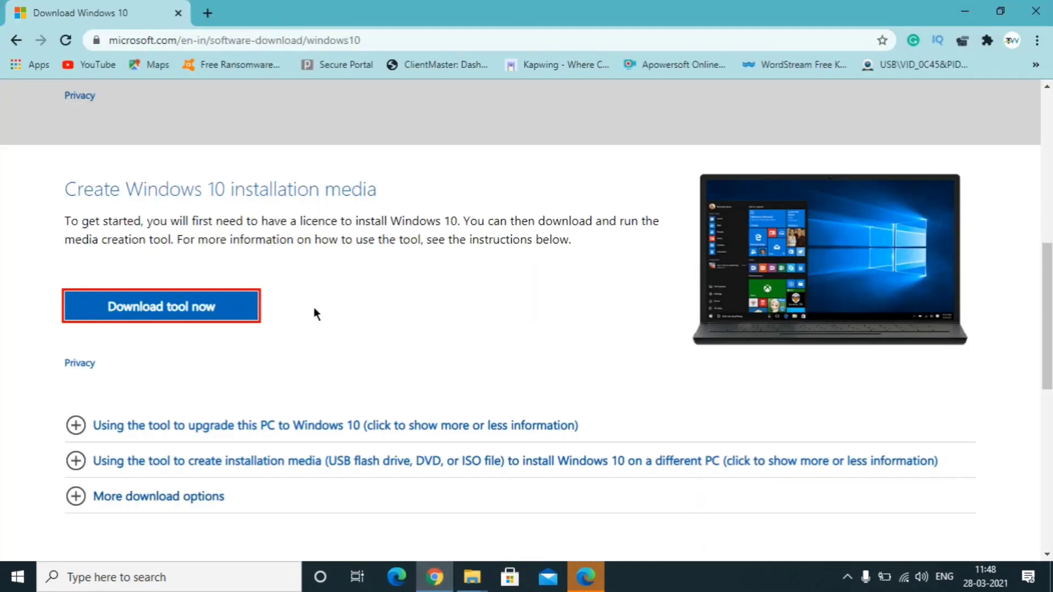
{"action": "left_click", "coordinate": [209, 11]}
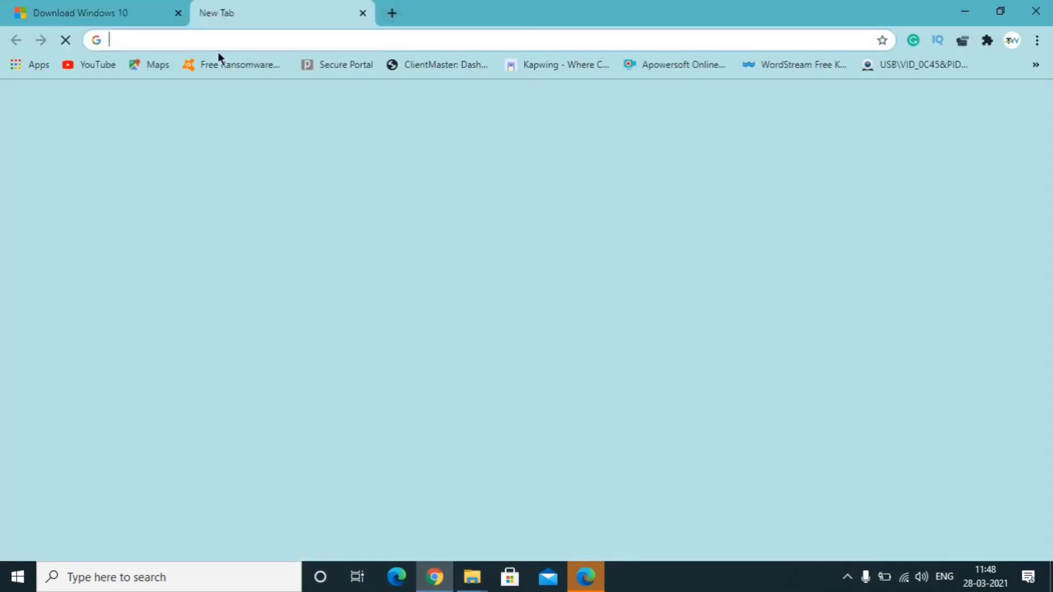
{"action": "left_click", "coordinate": [197, 39]}
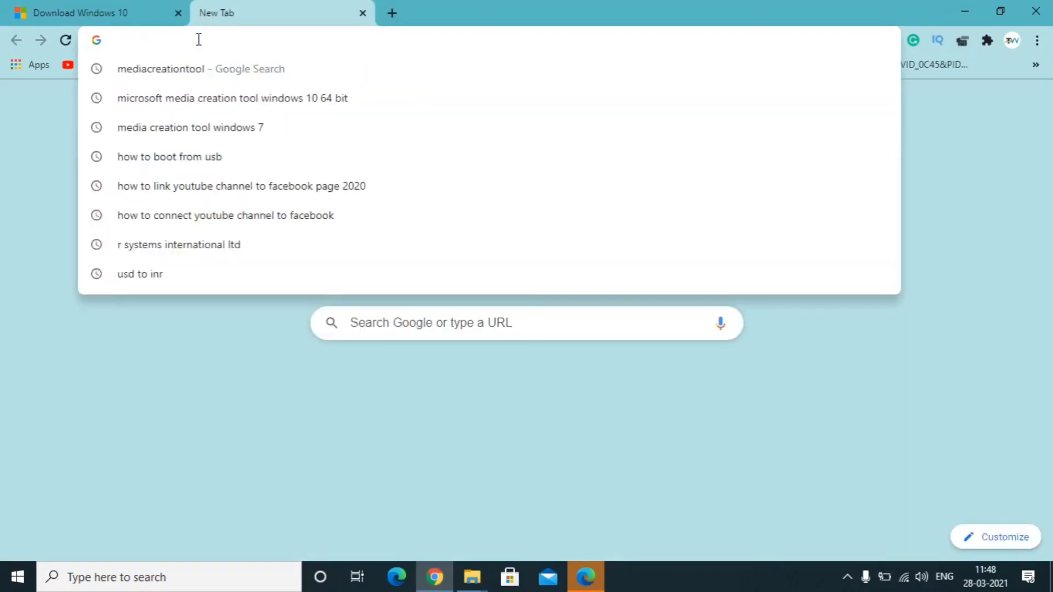
{"action": "type", "text": "VENT"}
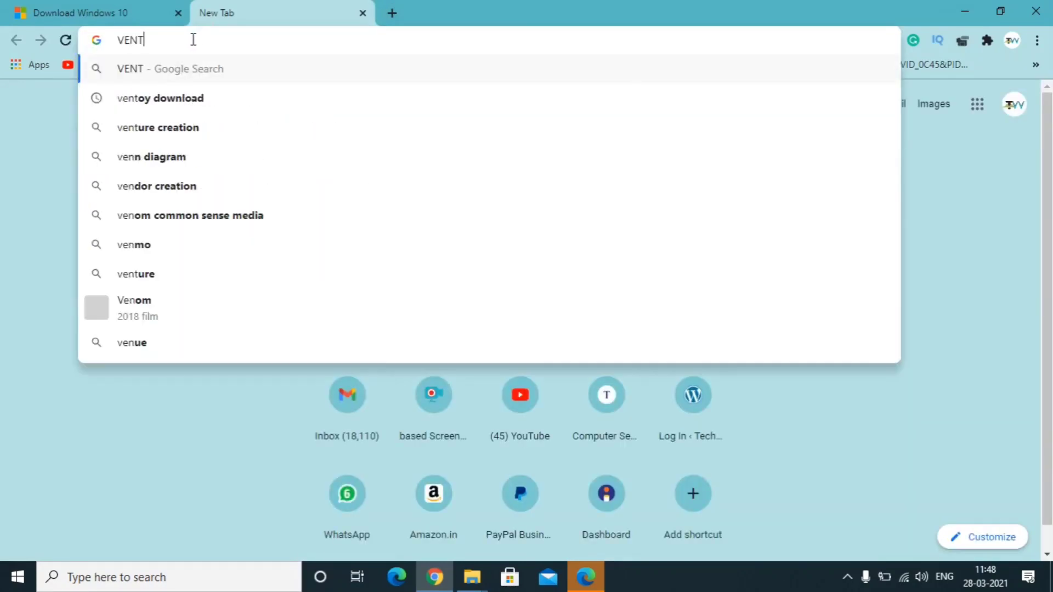
{"action": "type", "text": "OY"}
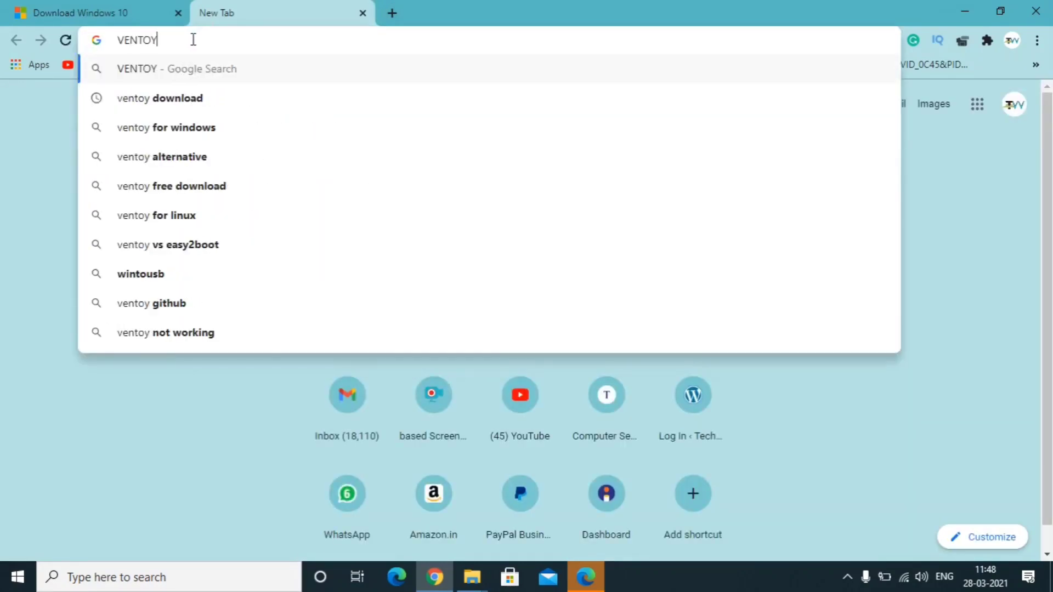
{"action": "left_click", "coordinate": [160, 98]}
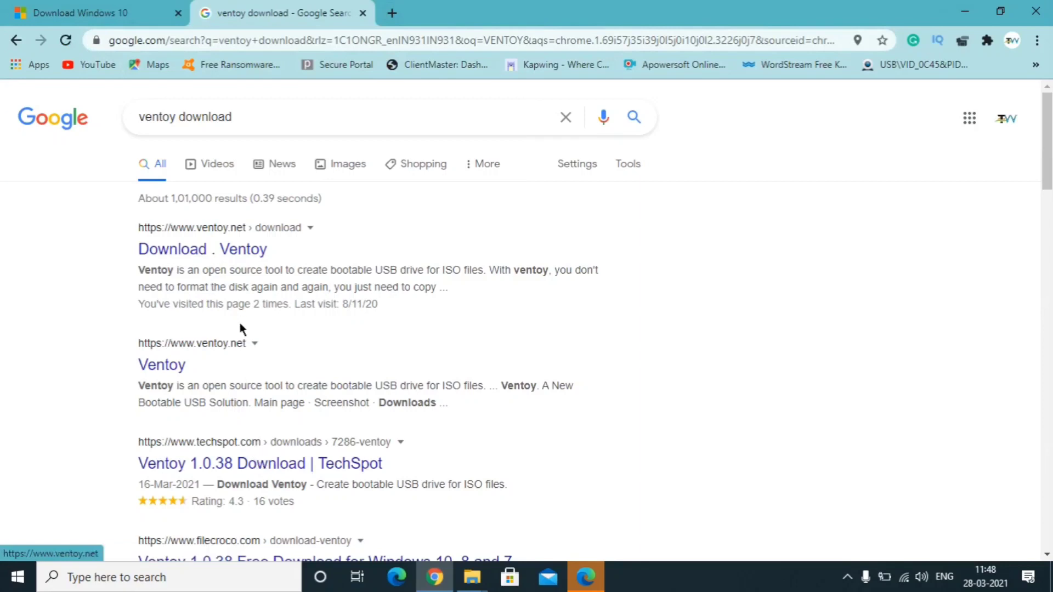
- Download ventoy-1.0.38-windows.zip from the Ventoy 1.0.38 GitHub release assets
{"action": "left_click", "coordinate": [224, 258]}
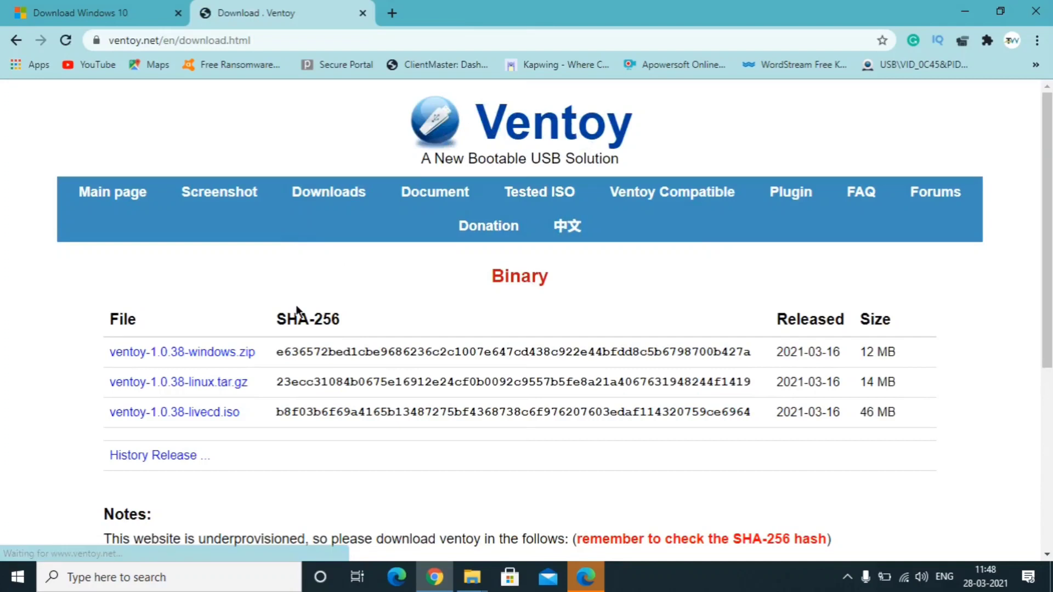
{"action": "left_click", "coordinate": [212, 354]}
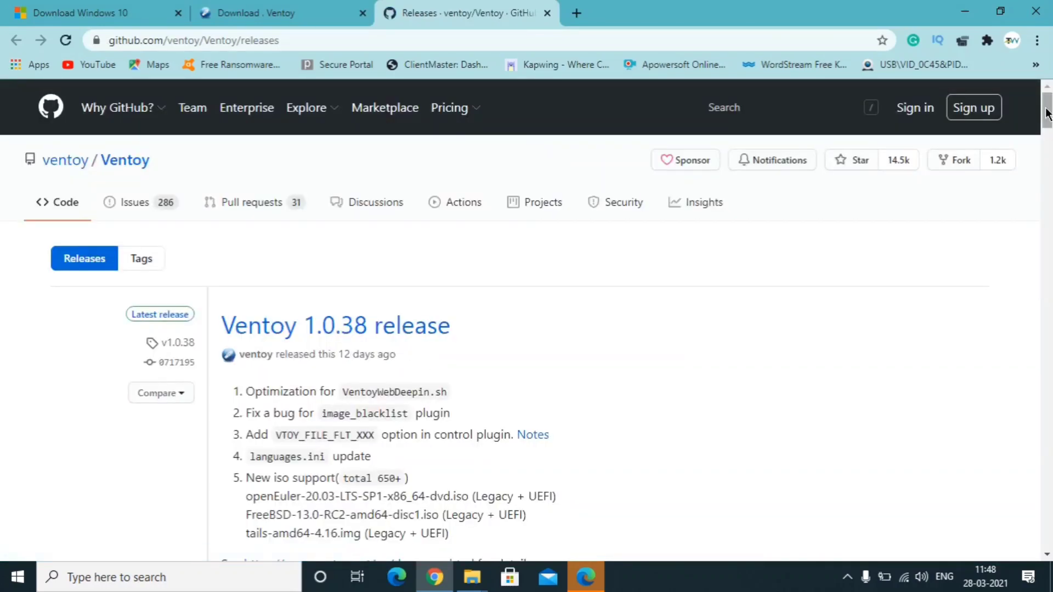
{"action": "left_click_drag", "start_coordinate": [1047, 115], "coordinate": [1047, 158]}
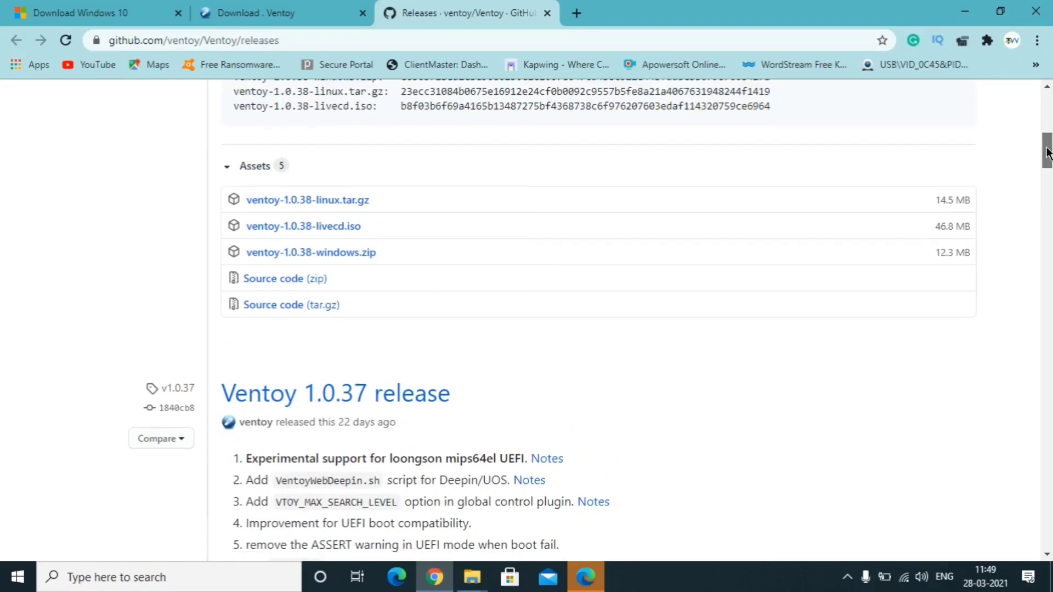
{"action": "left_click", "coordinate": [337, 254]}
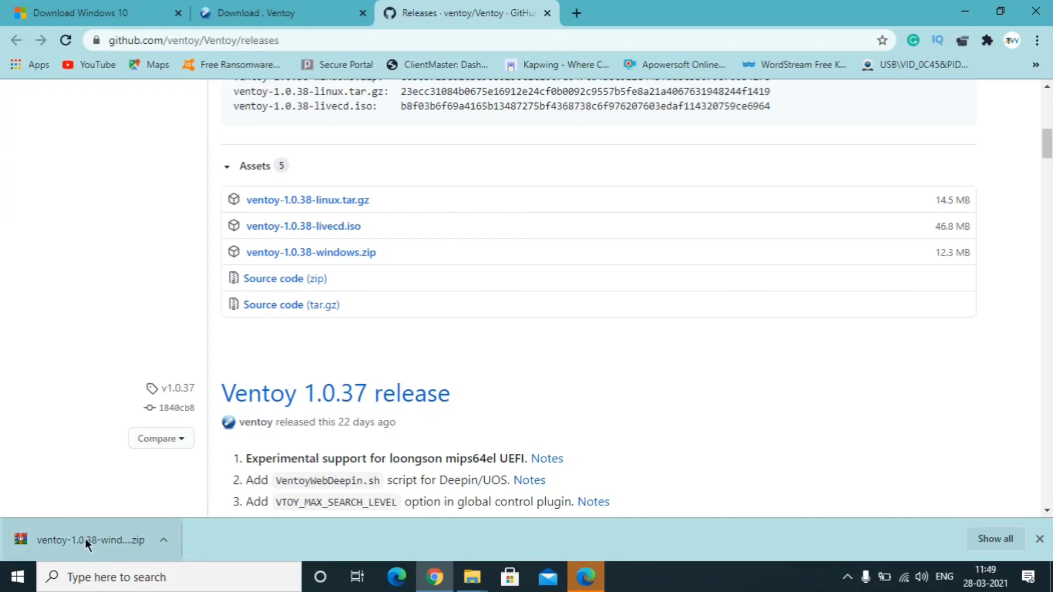
- Open the extracted ventoy-1.0.38 folder in E:\windows\New folder and launch Ventoy2Disk
{"action": "mouse_move", "coordinate": [472, 580]}
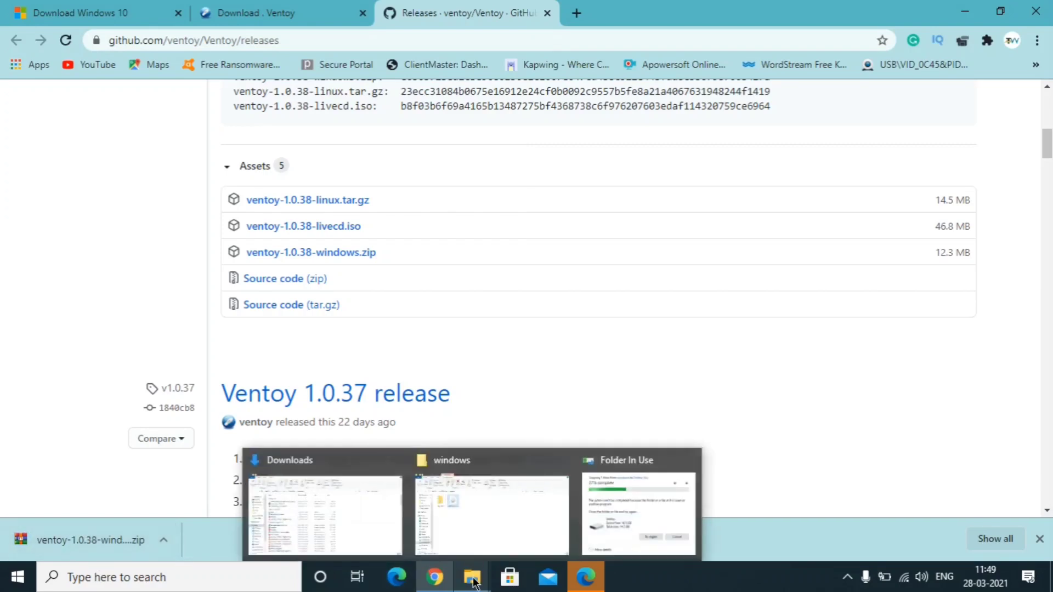
{"action": "left_click", "coordinate": [444, 523]}
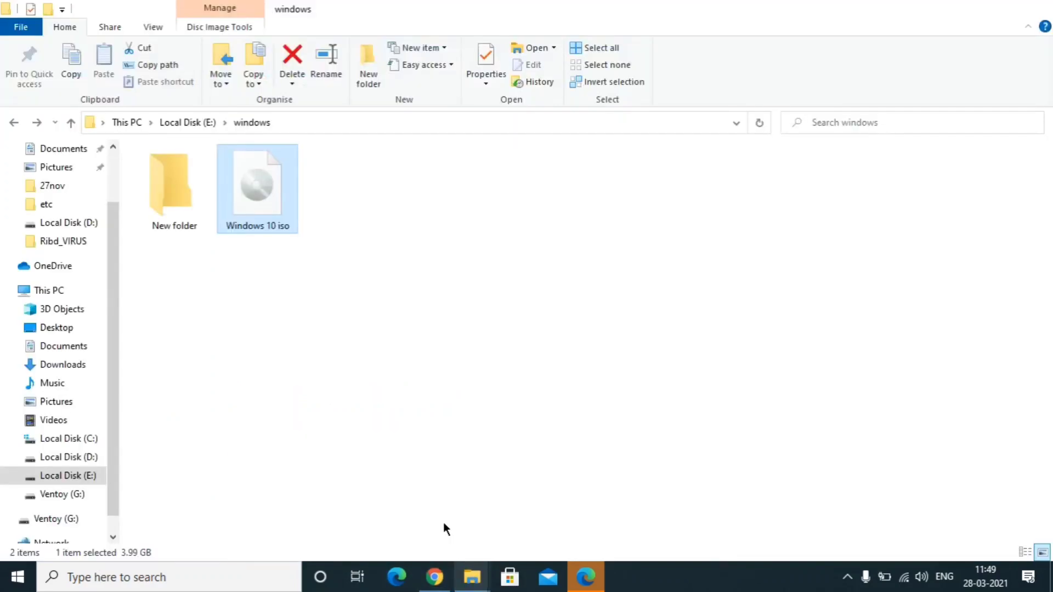
{"action": "double_click", "coordinate": [192, 210]}
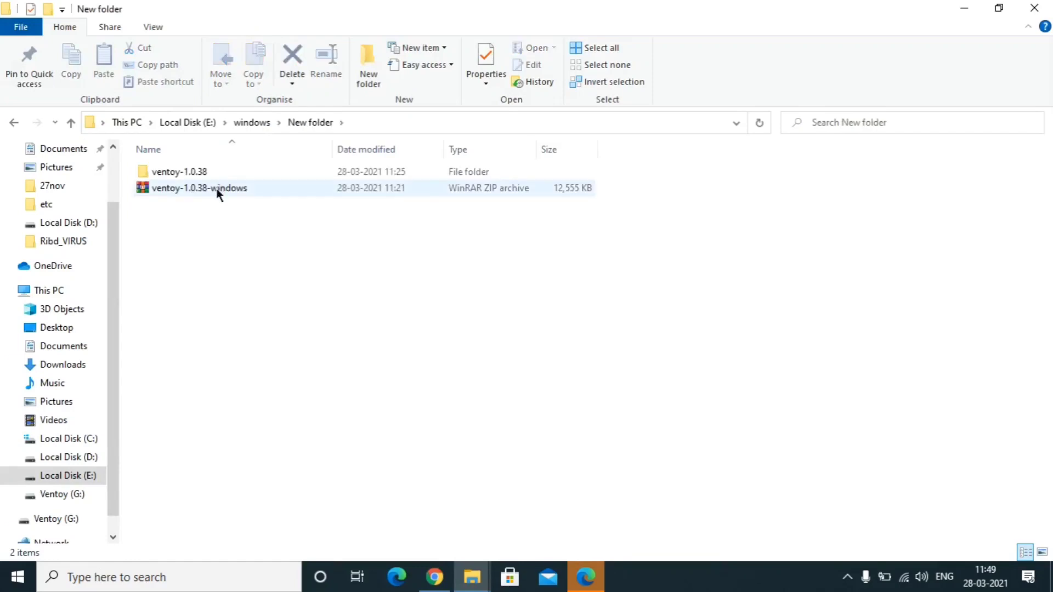
{"action": "left_click", "coordinate": [217, 189]}
{"action": "right_click", "coordinate": [217, 189]}
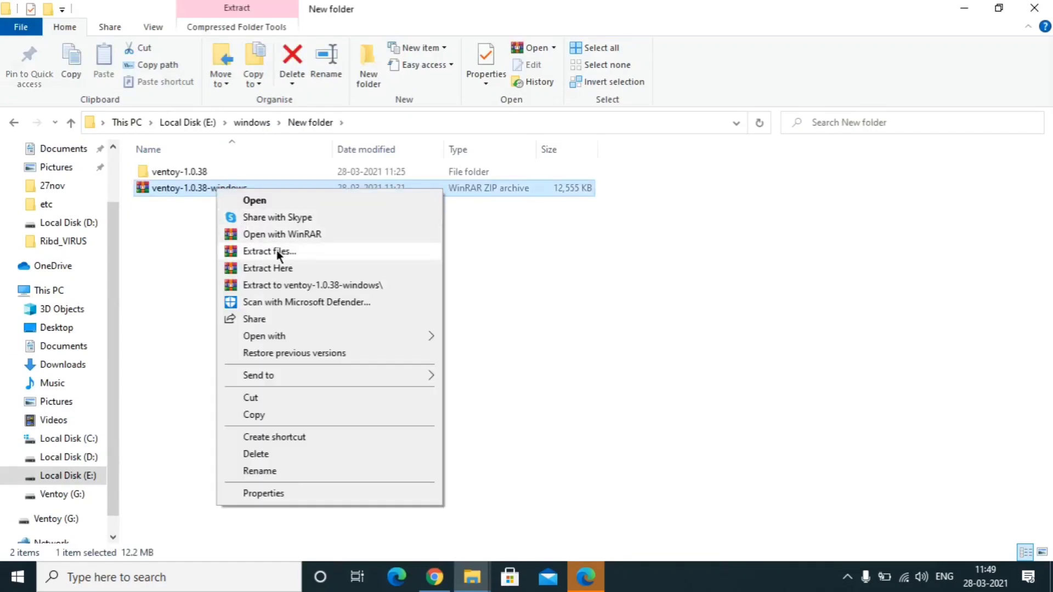
{"action": "left_click", "coordinate": [178, 213]}
{"action": "double_click", "coordinate": [181, 172]}
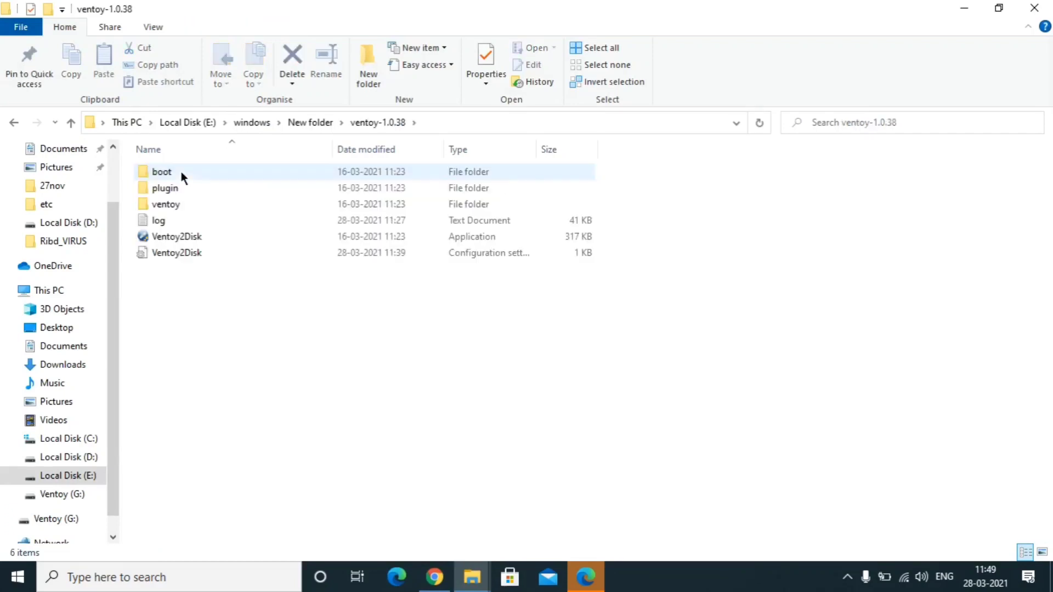
{"action": "left_click", "coordinate": [182, 237]}
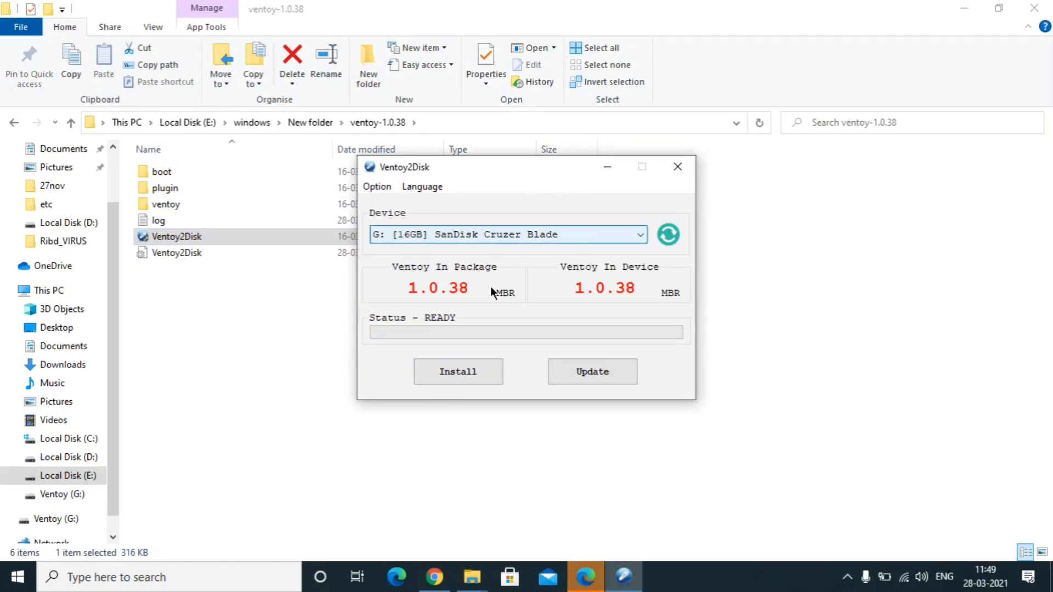
- Decline Ventoy's USB format warning and view the Ventoy (G:) drive holding the Windows 10 iso
{"action": "left_click", "coordinate": [459, 372]}
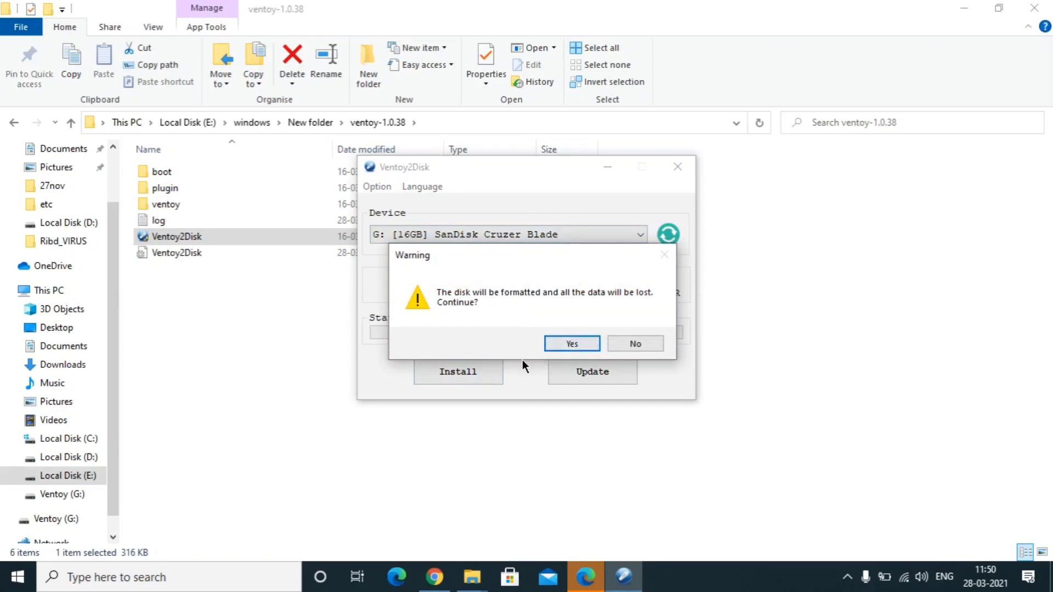
{"action": "left_click", "coordinate": [641, 344]}
{"action": "left_click", "coordinate": [62, 494]}
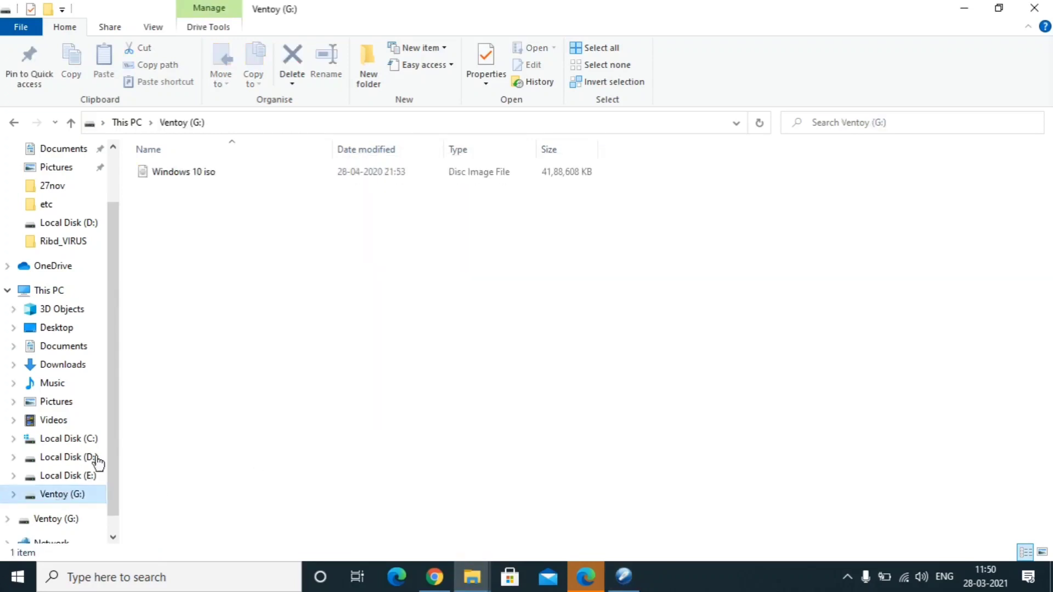
- Confirm the 3.99 GB Windows 10 iso, then minimize Explorer and close Chrome and Ventoy2Disk
{"action": "left_click", "coordinate": [201, 170]}
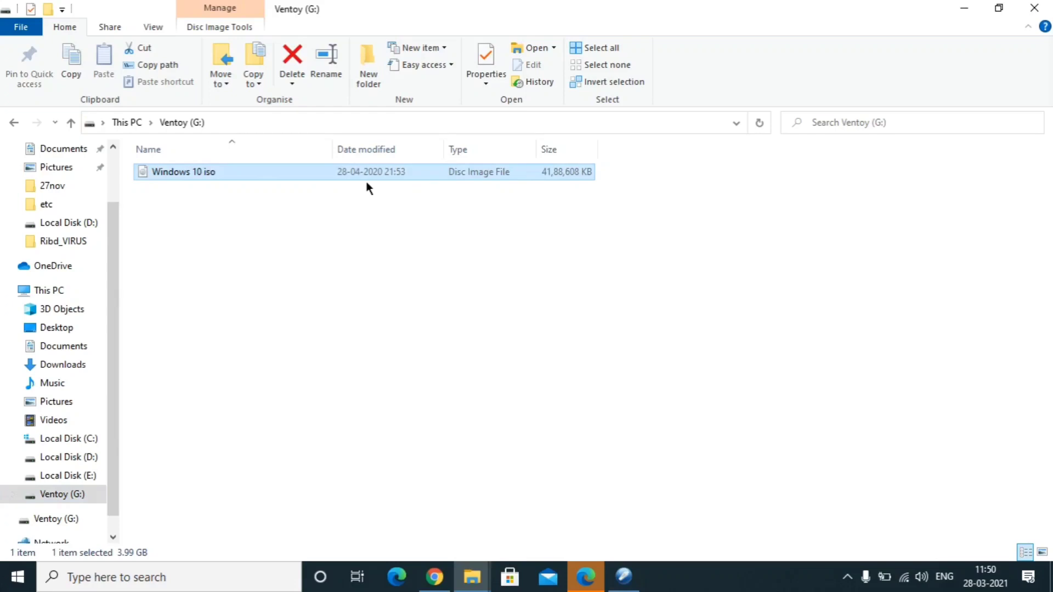
{"action": "left_click", "coordinate": [964, 7]}
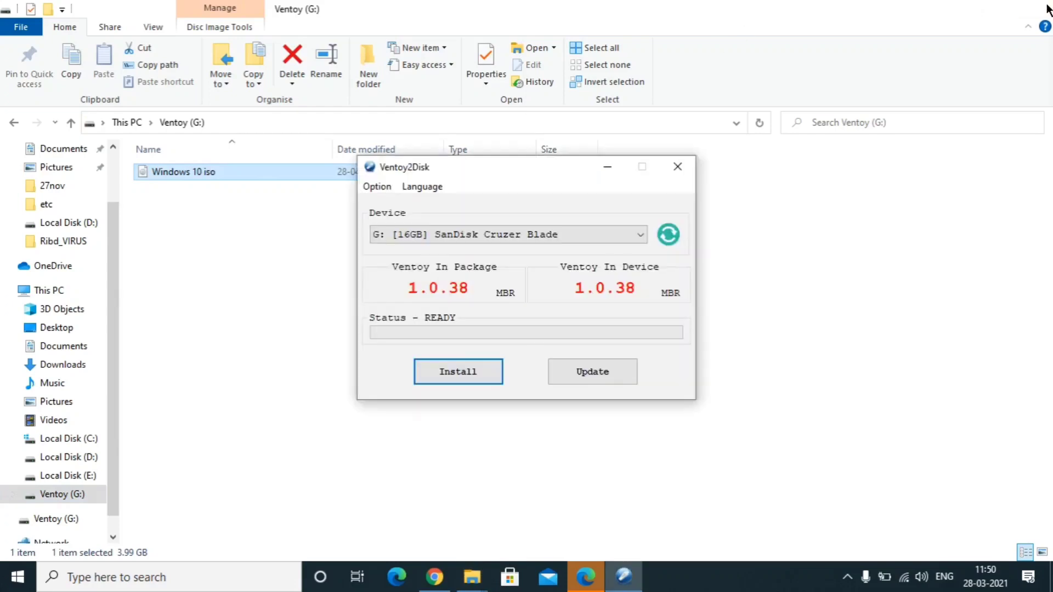
{"action": "left_click", "coordinate": [1034, 13]}
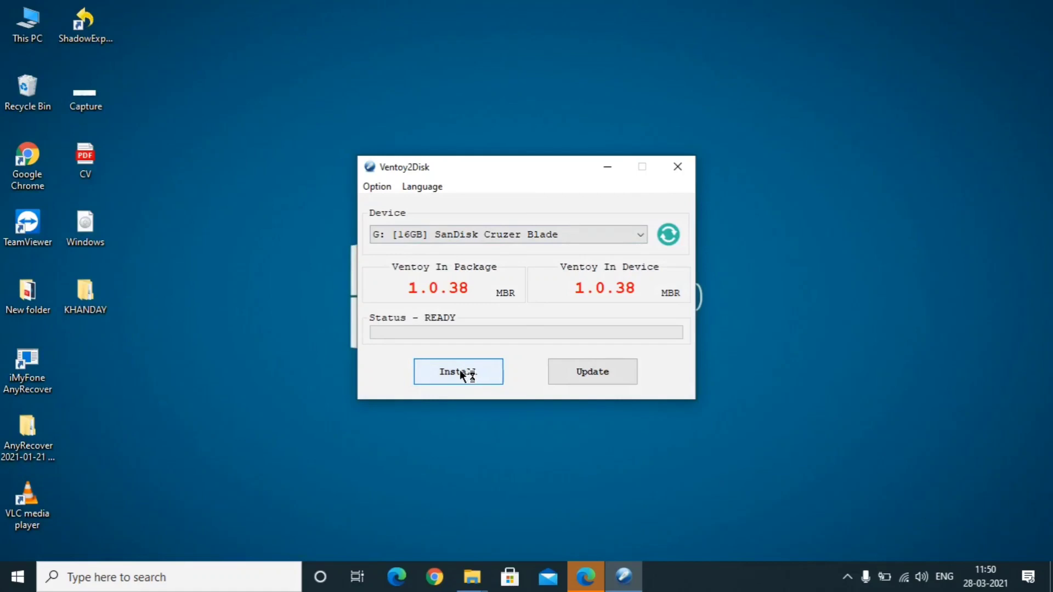
{"action": "left_click", "coordinate": [679, 167]}
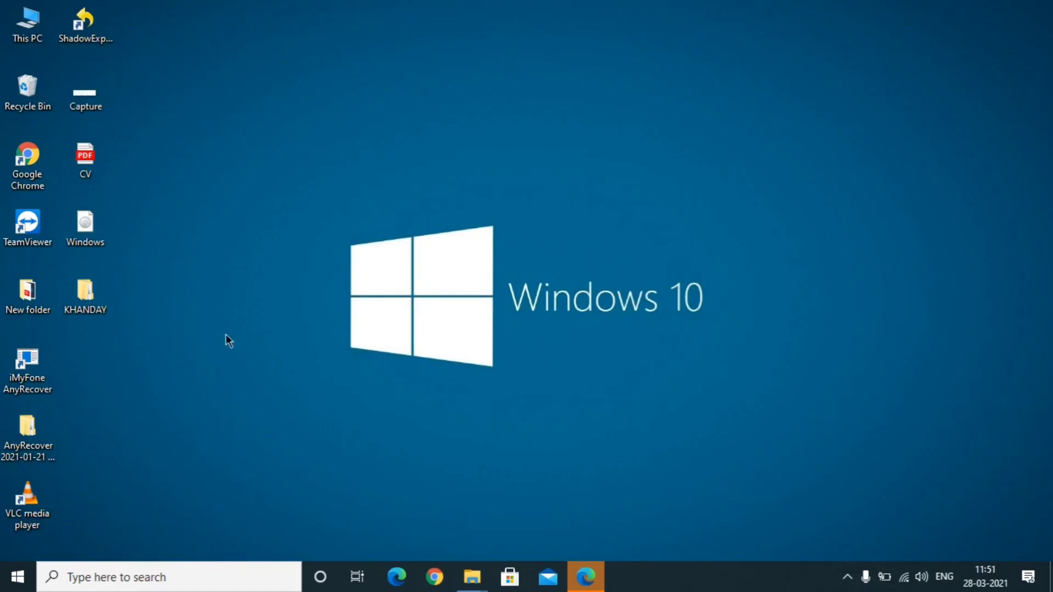
- Restart the PC from the Start menu power options to boot into the Ventoy menu
{"action": "left_click", "coordinate": [16, 577]}
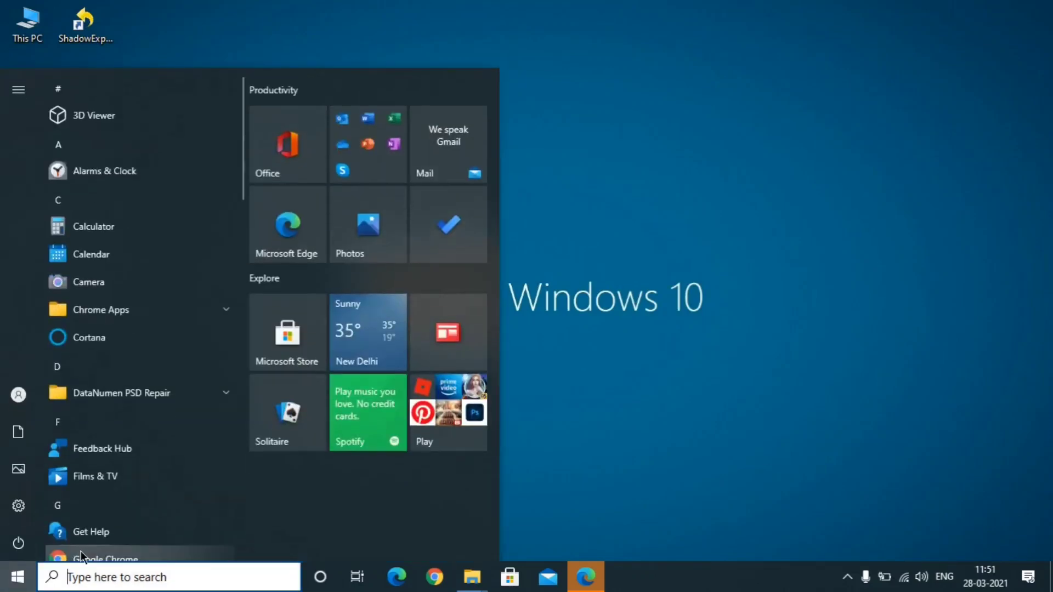
{"action": "left_click", "coordinate": [19, 542]}
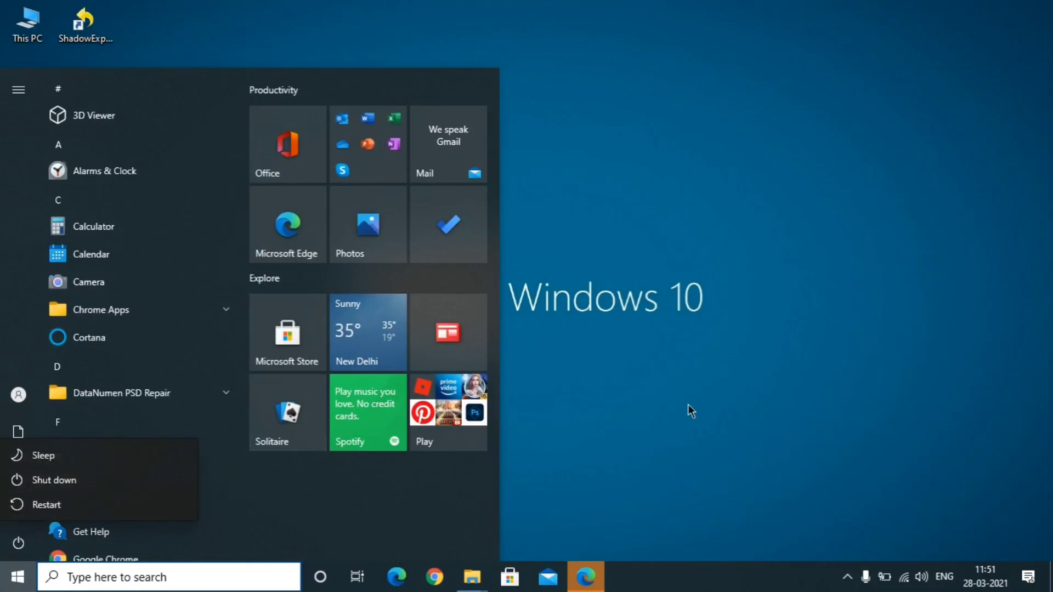
{"action": "key", "text": "Escape"}
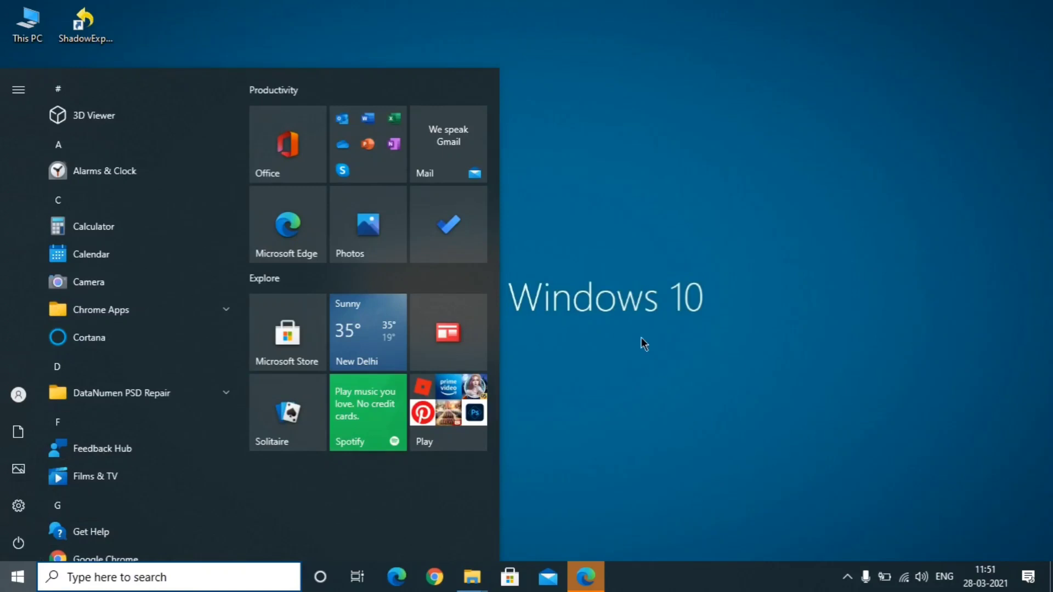
{"action": "key", "text": "Escape"}
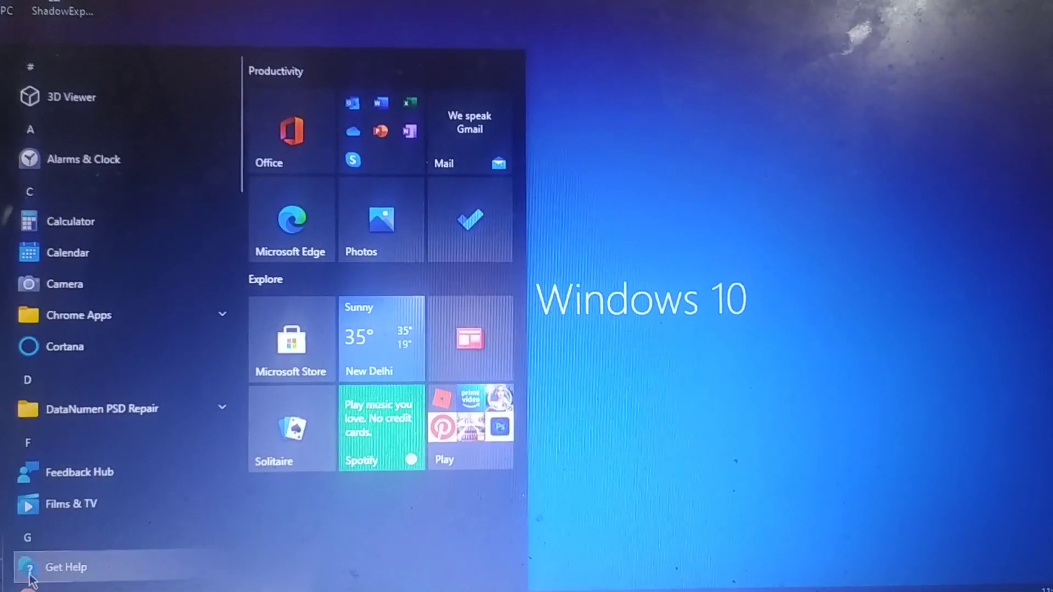
{"action": "left_click", "coordinate": [11, 581]}
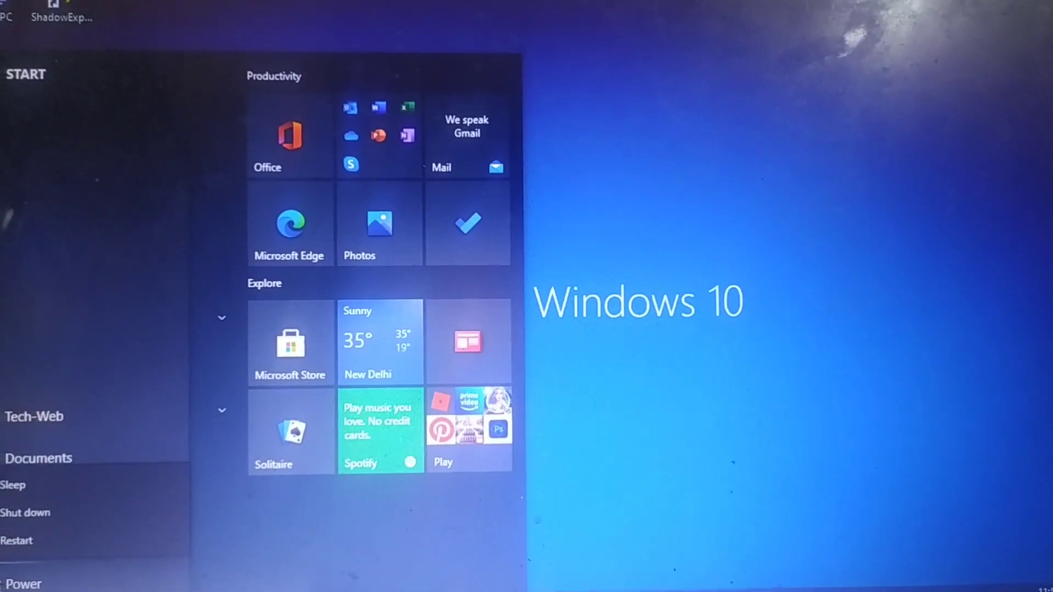
{"action": "left_click", "coordinate": [45, 555]}
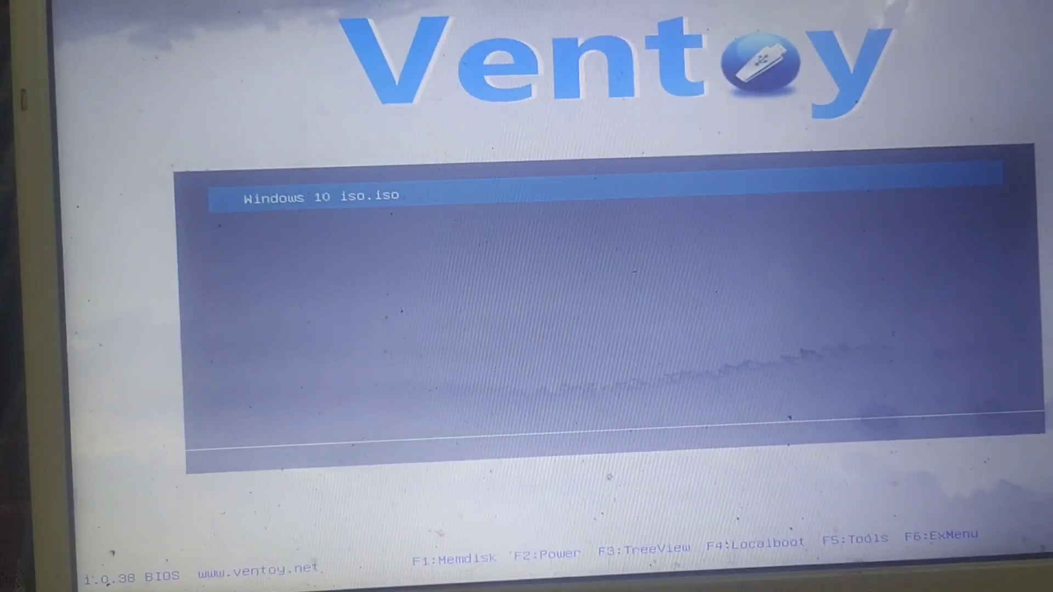
- Boot the Windows 10 iso.iso entry from the Ventoy 1.0.38 menu
{"action": "key", "text": "Return"}
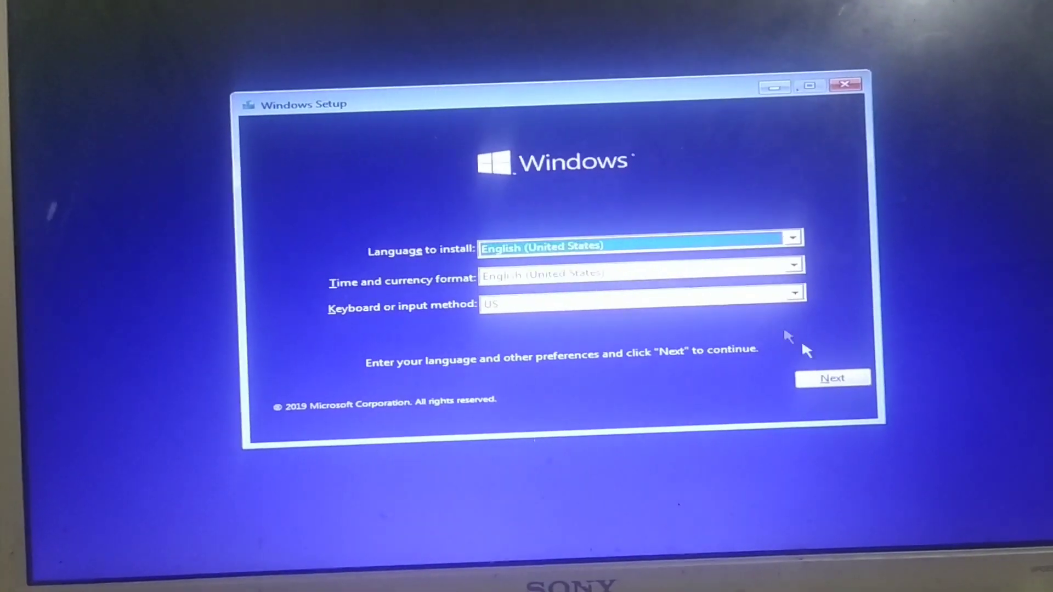
- Keep the English (United States) preferences and start the Windows 10 installation
{"action": "left_click", "coordinate": [831, 359]}
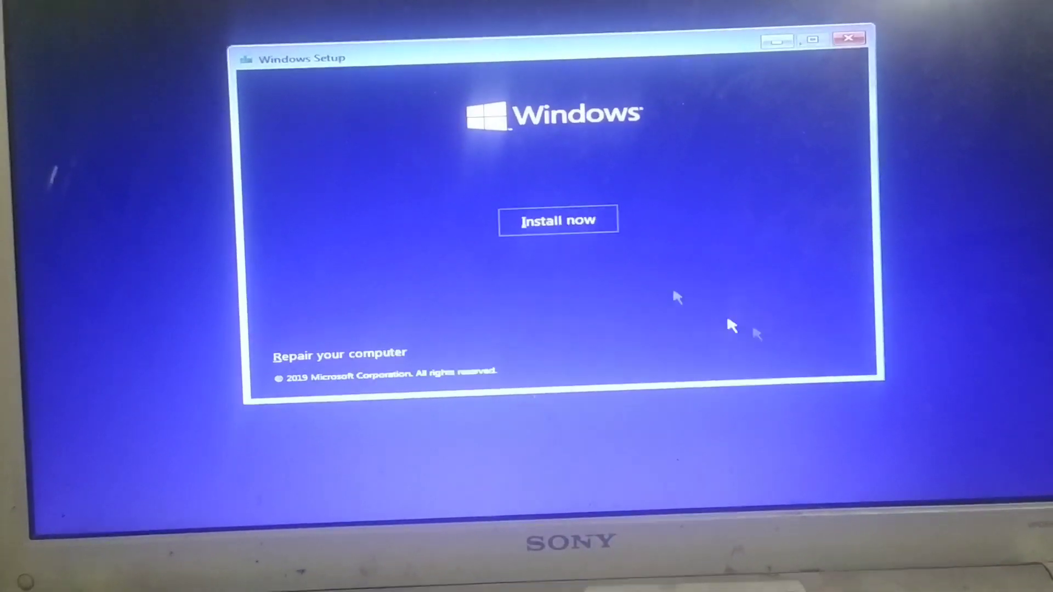
{"action": "left_click", "coordinate": [551, 228]}
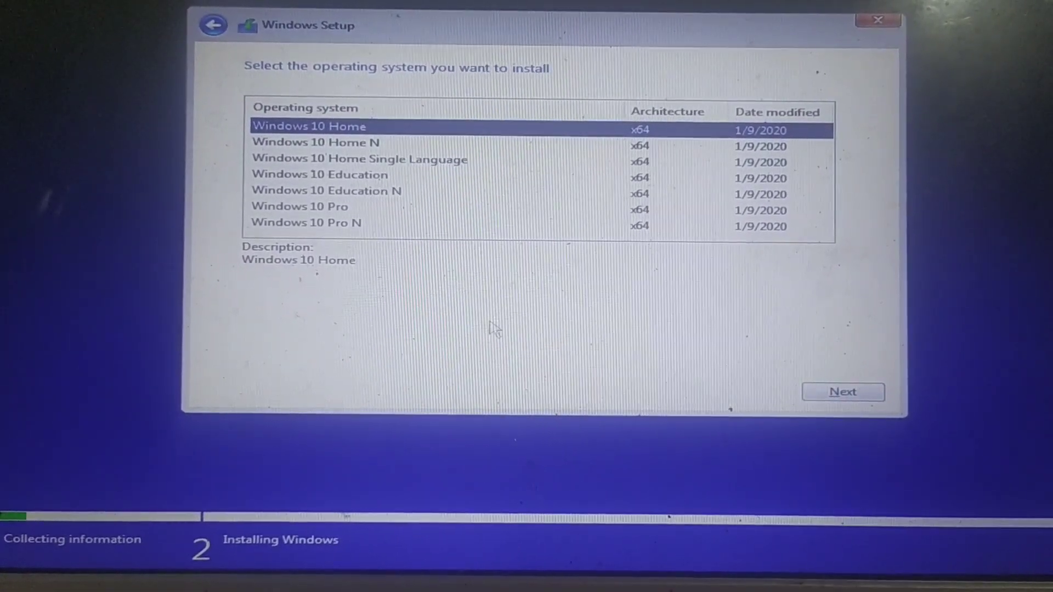
- Choose the Windows 10 Pro edition and accept the license terms
{"action": "left_click", "coordinate": [310, 213]}
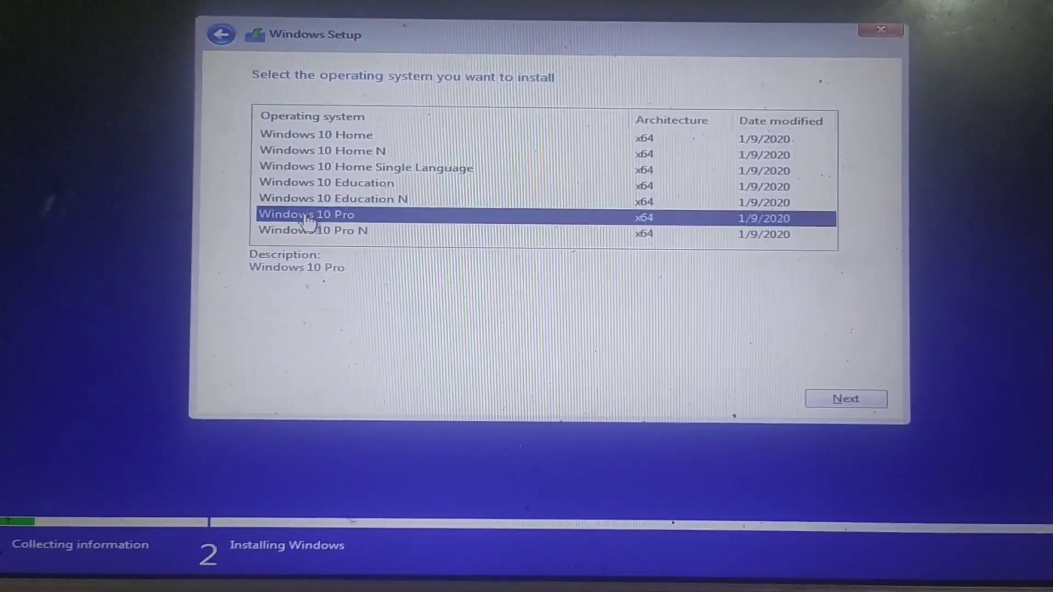
{"action": "left_click", "coordinate": [853, 397]}
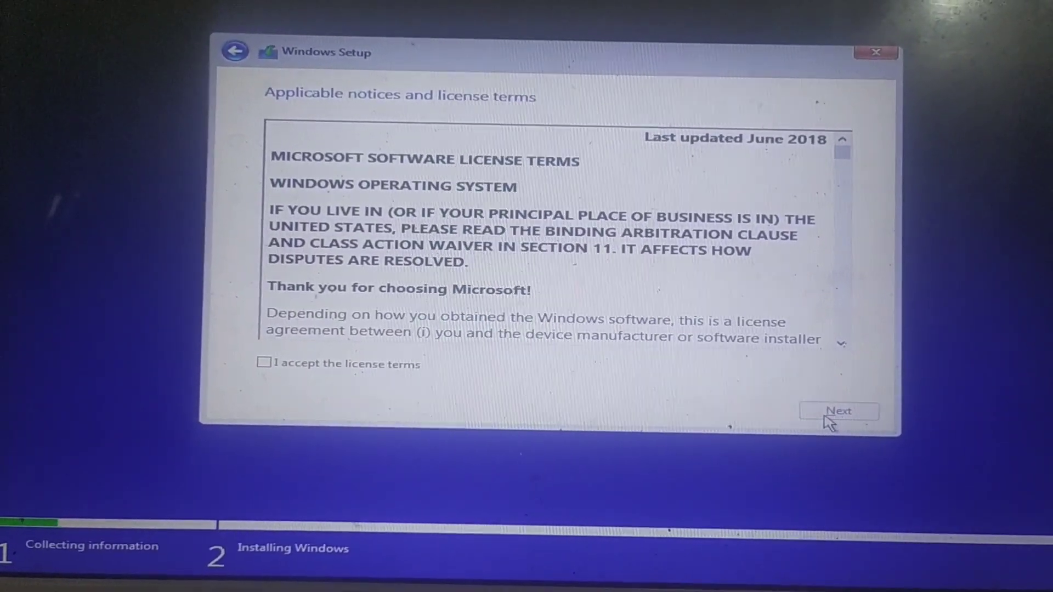
{"action": "left_click", "coordinate": [281, 373]}
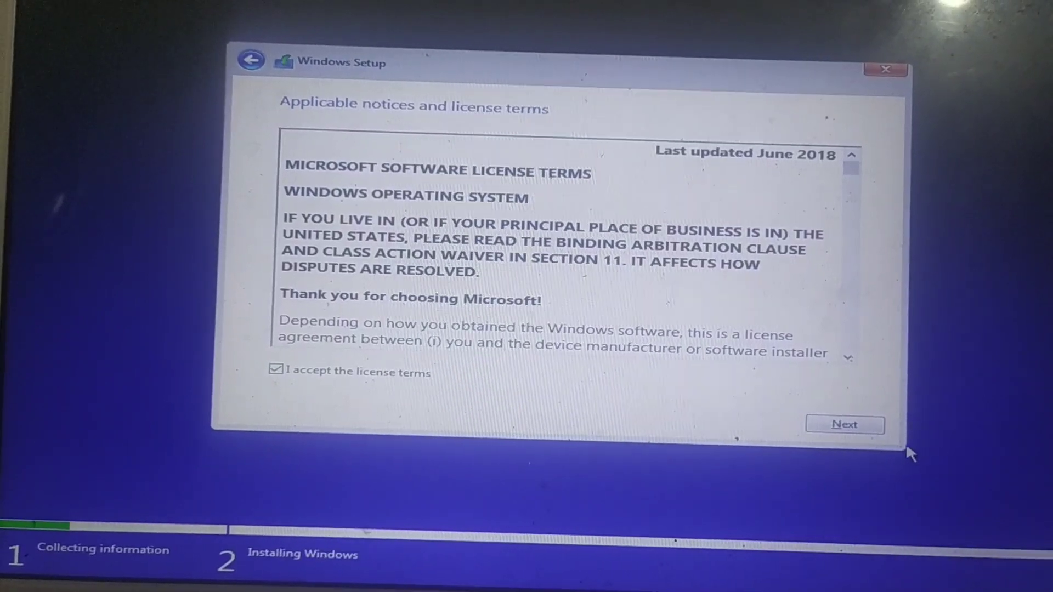
{"action": "left_click", "coordinate": [840, 430]}
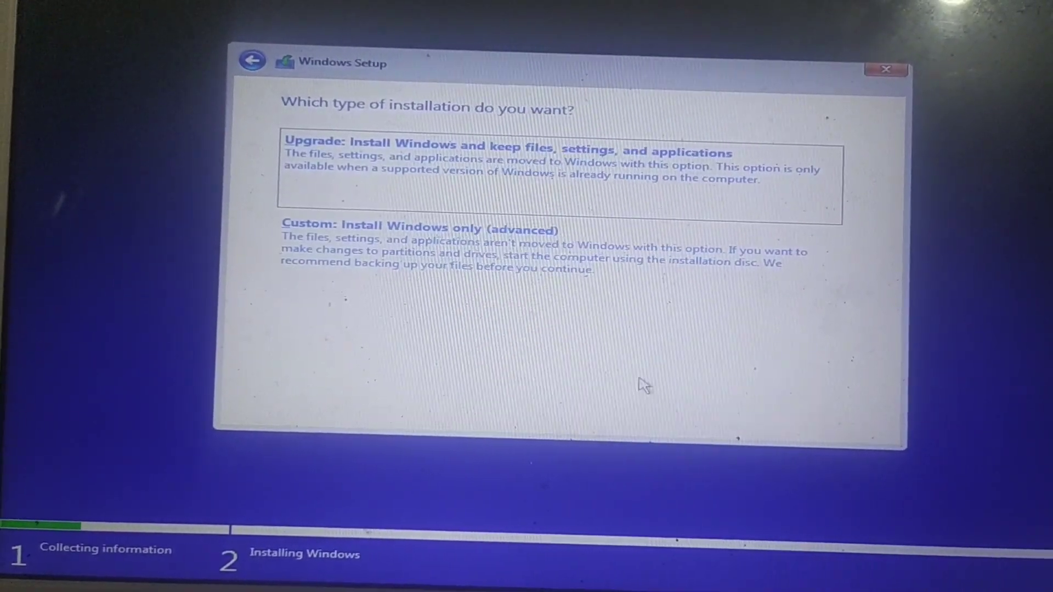